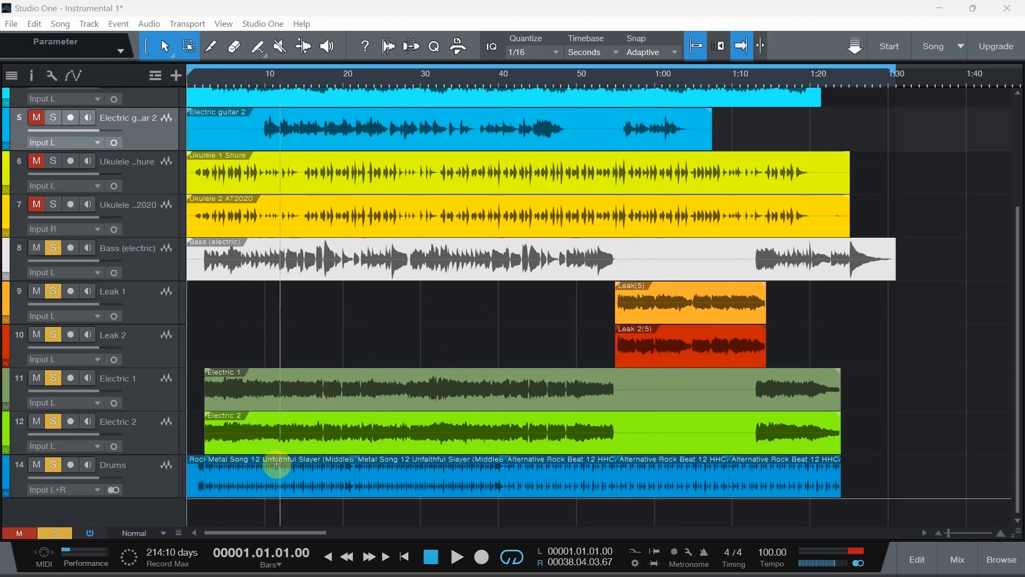
Step: Play the song from the beginning, then stop and return the playhead to the start
left_click(211, 471)
left_click(211, 472)
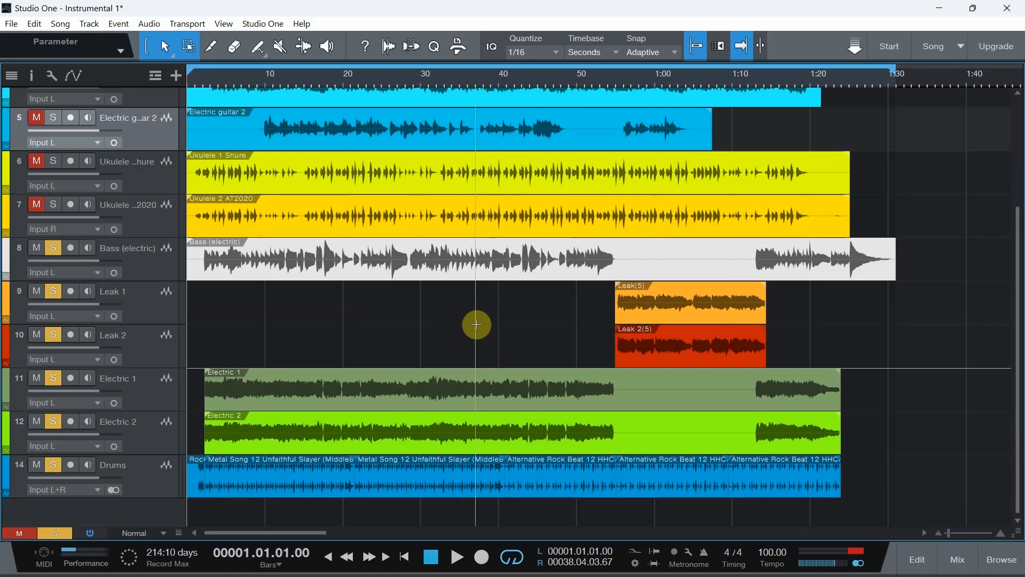
key("space")
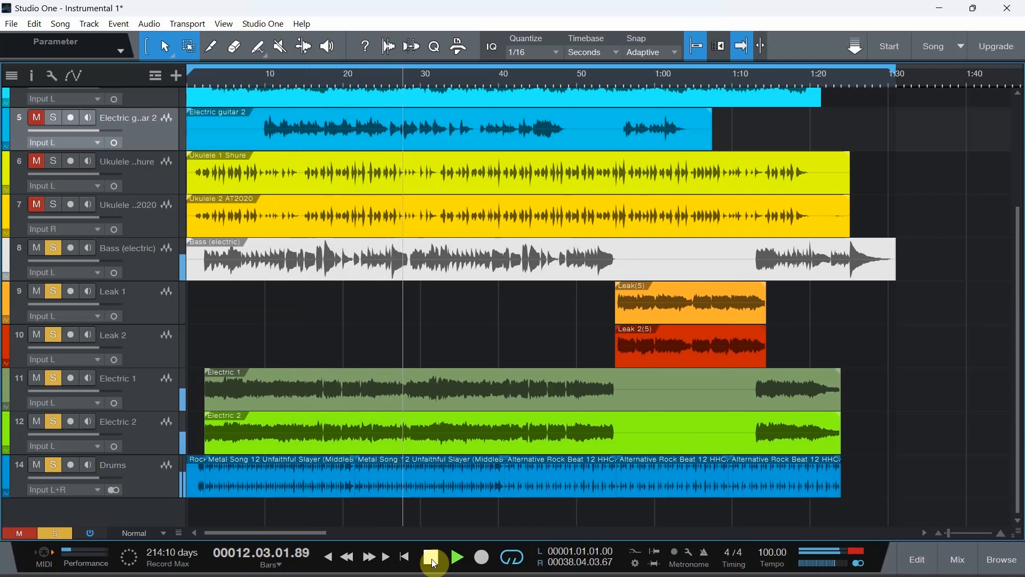
left_click(431, 558)
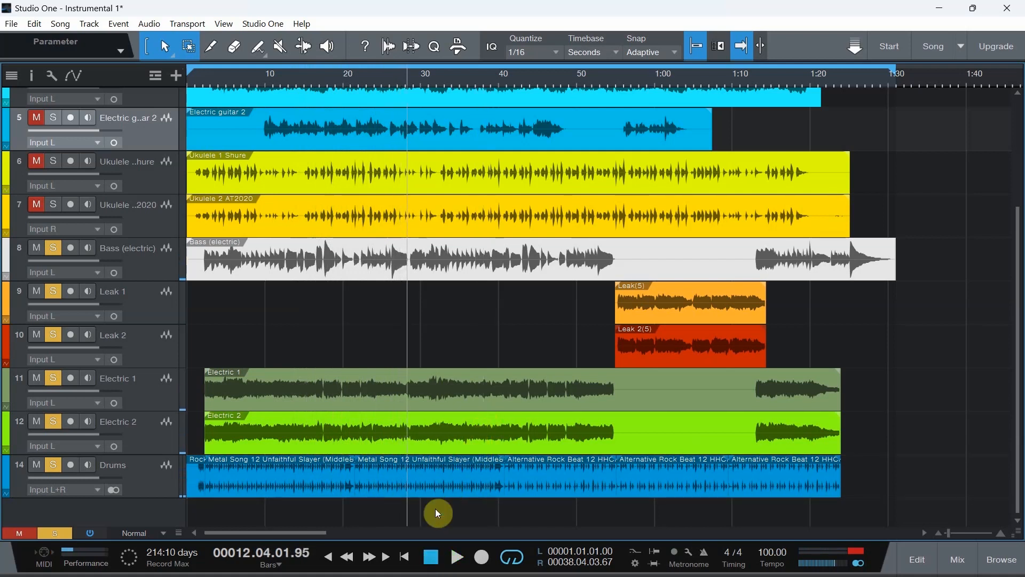
left_click(406, 559)
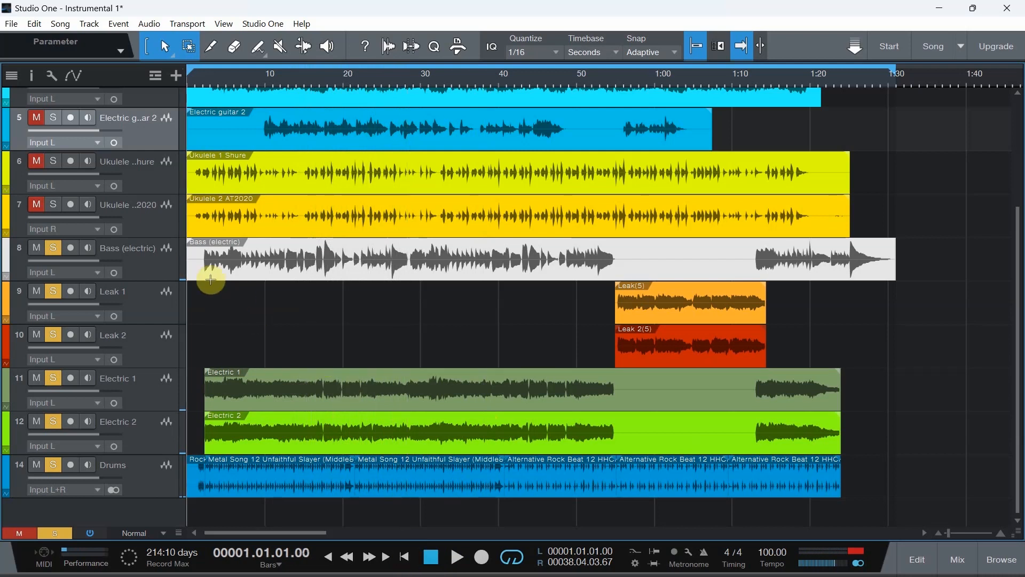
Step: Mute the Drums and Electric 2 tracks so only the bass is audible, and show the mixing console
left_click(36, 464)
left_click(36, 422)
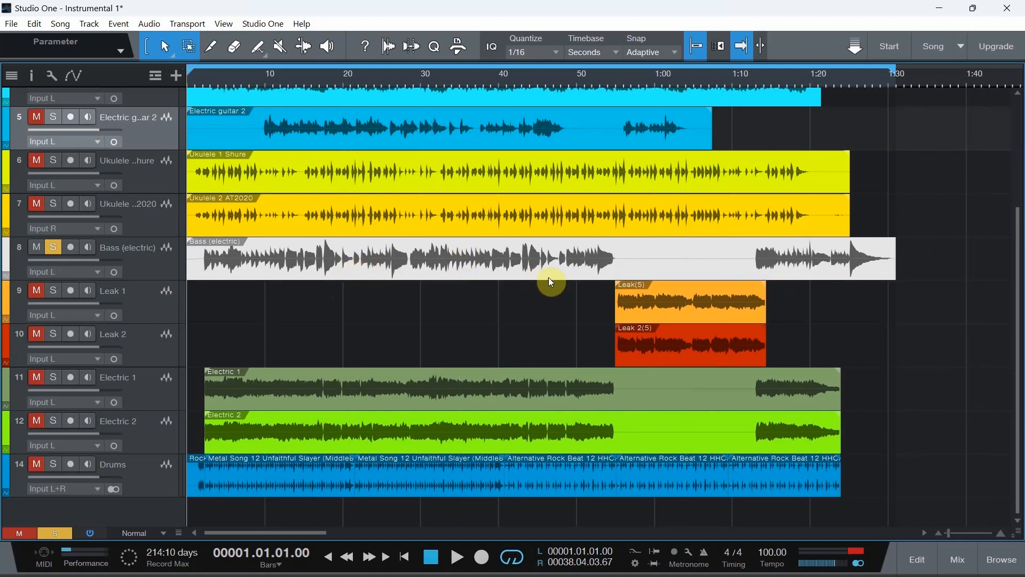
left_click(954, 558)
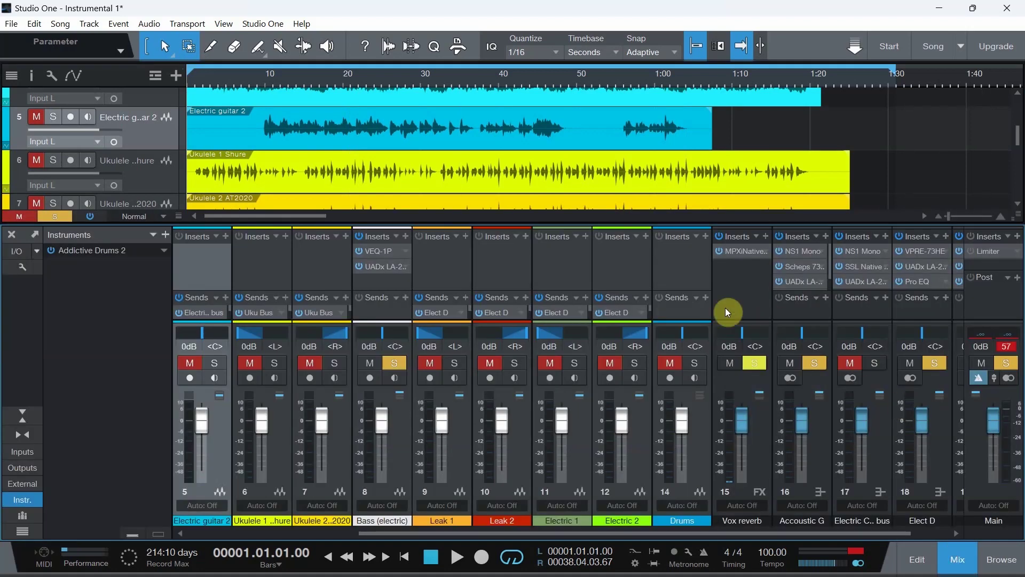
Step: Open the bass VEQ-1P equalizer, hide the console, and switch to the UADx LA-2A Tube Compressor insert
left_click(405, 254)
left_click(416, 269)
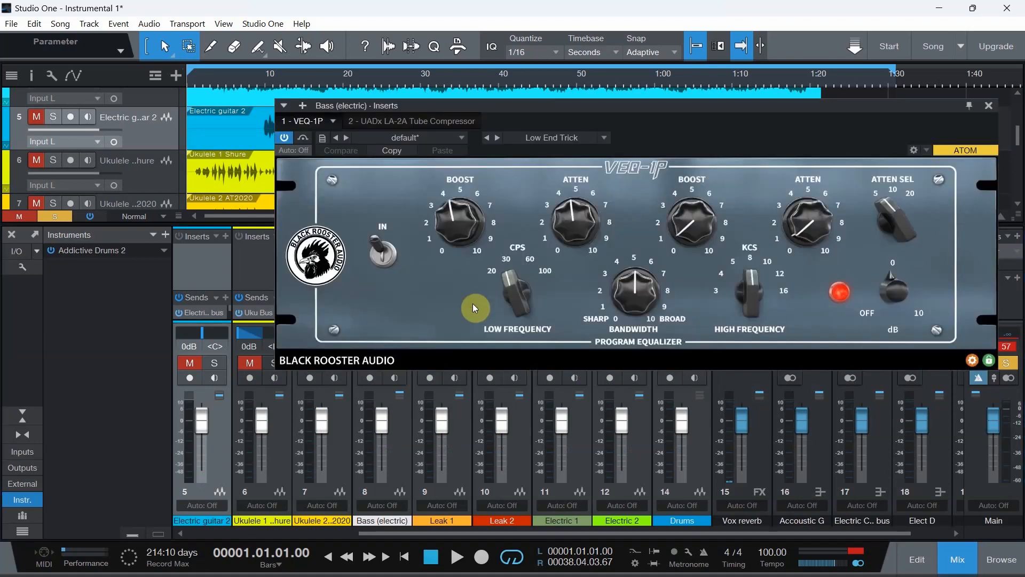
left_click_drag(831, 109, 707, 130)
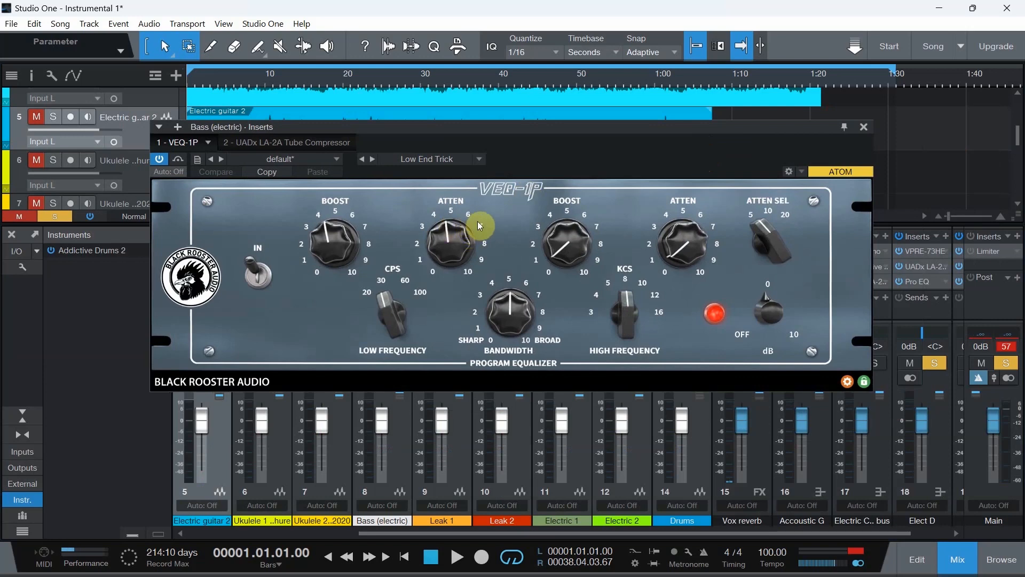
left_click(956, 562)
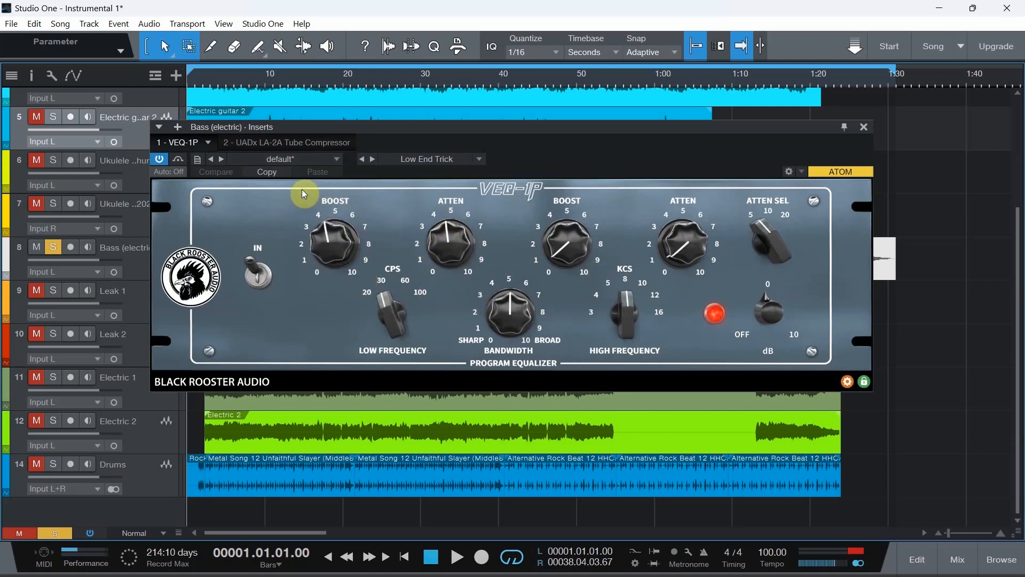
left_click(283, 143)
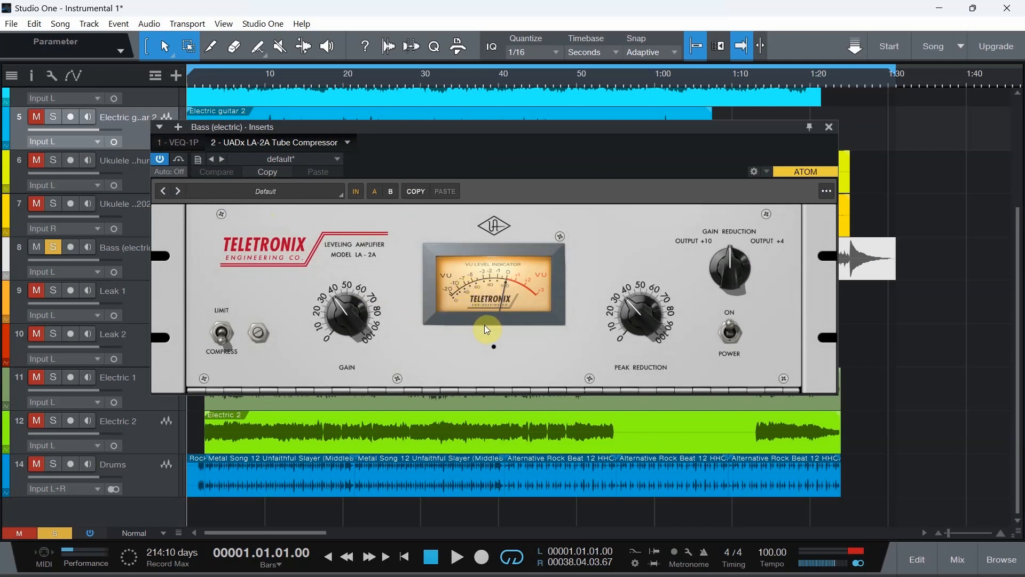
Step: Play the bass while flipping the LA-2A Power switch off, on, and off again to compare
left_click(732, 337)
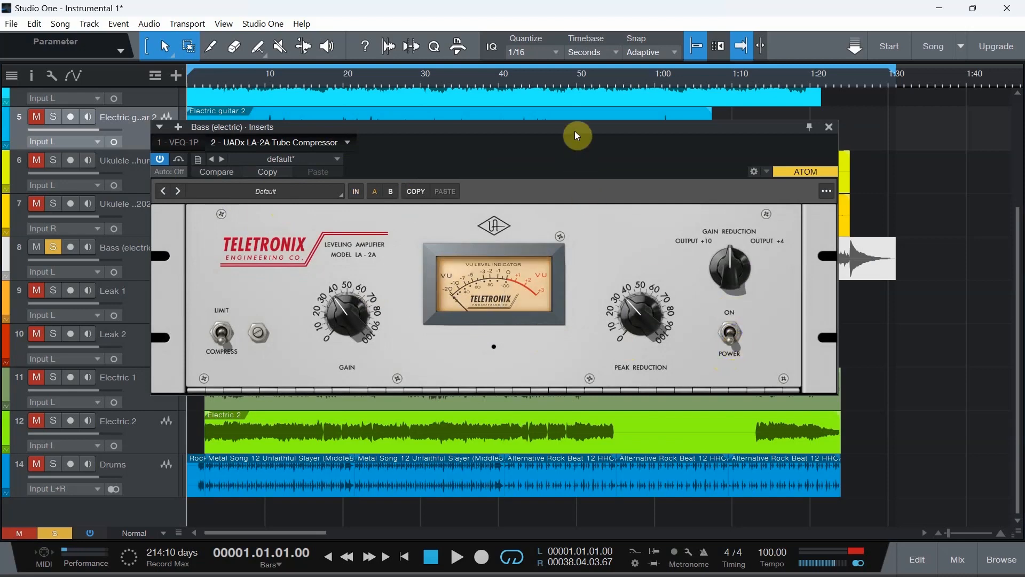
left_click_drag(575, 131, 576, 293)
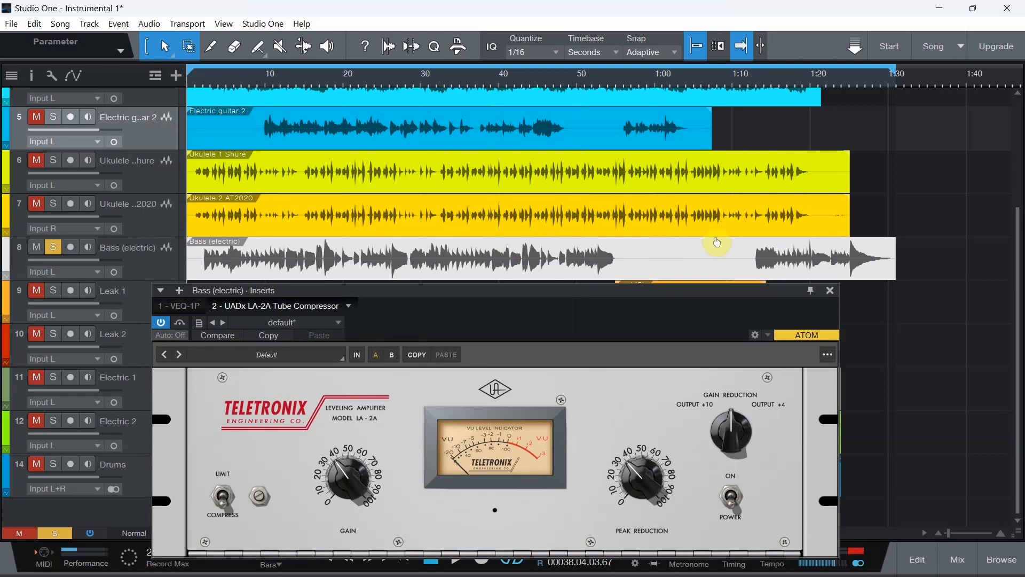
key("space")
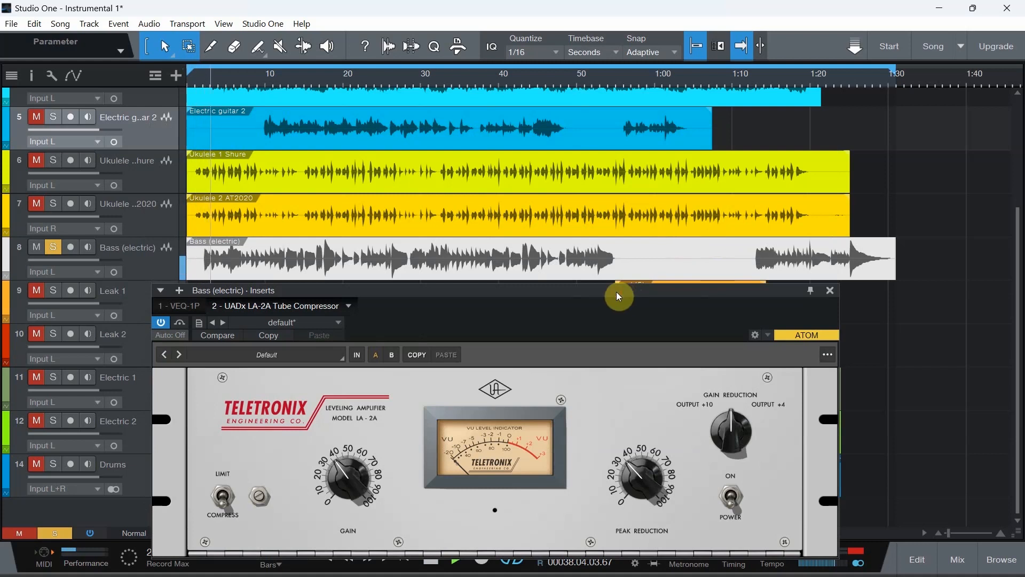
left_click_drag(617, 296, 617, 290)
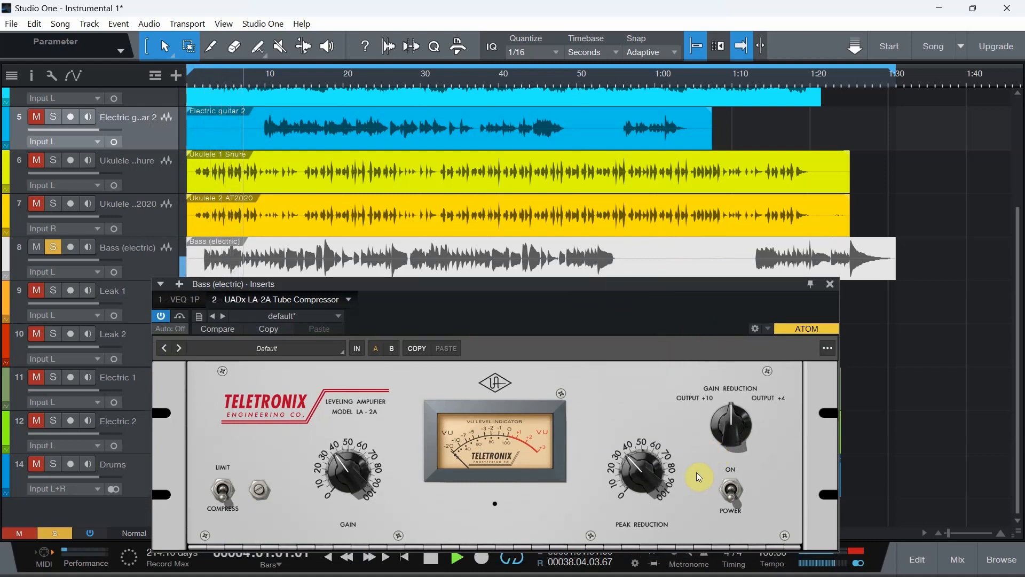
left_click(732, 489)
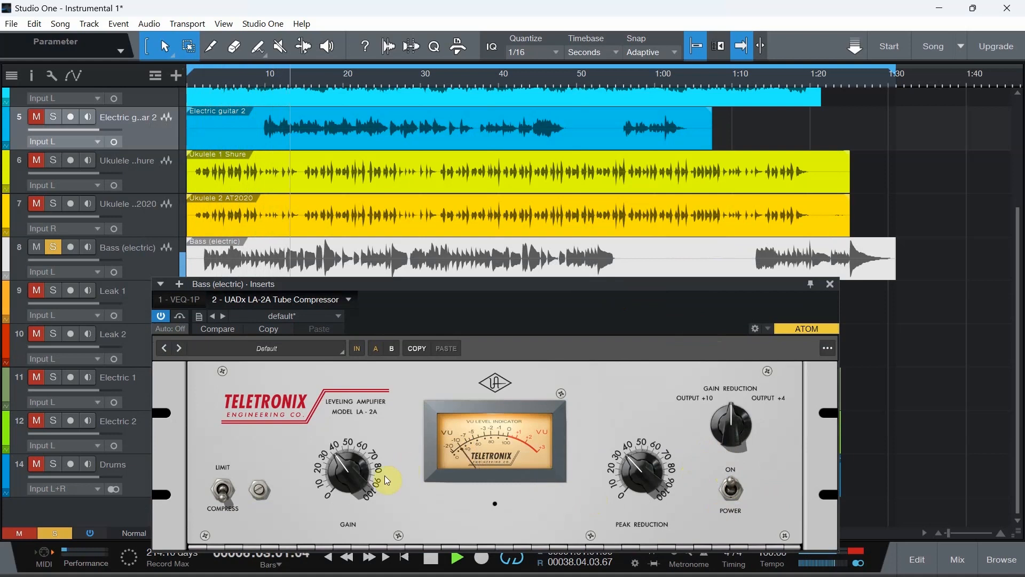
left_click(642, 479)
left_click(731, 490)
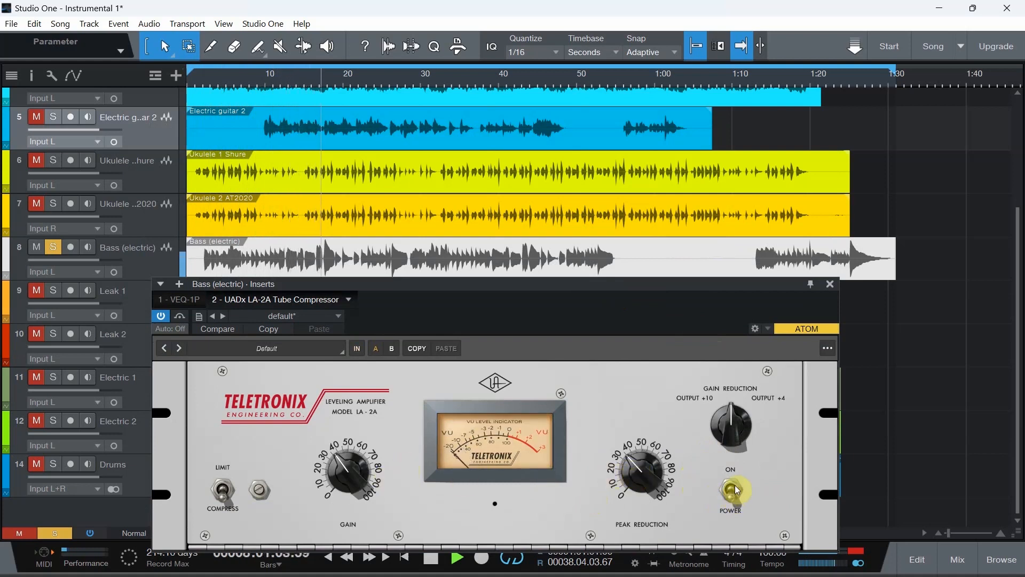
Step: Keep playback running and toggle the LA-2A on, off and on again for comparison
left_click(735, 490)
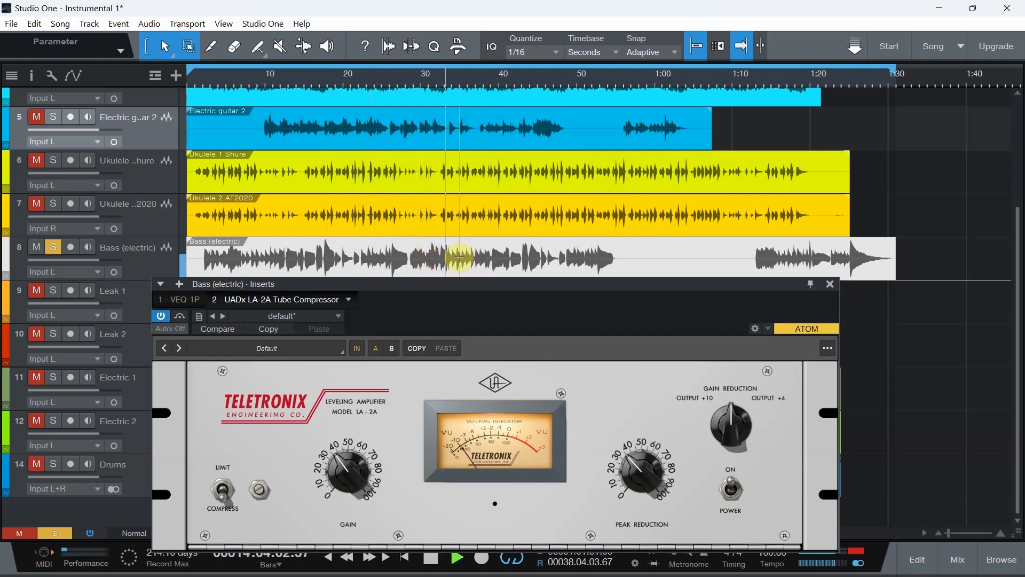
left_click(455, 286)
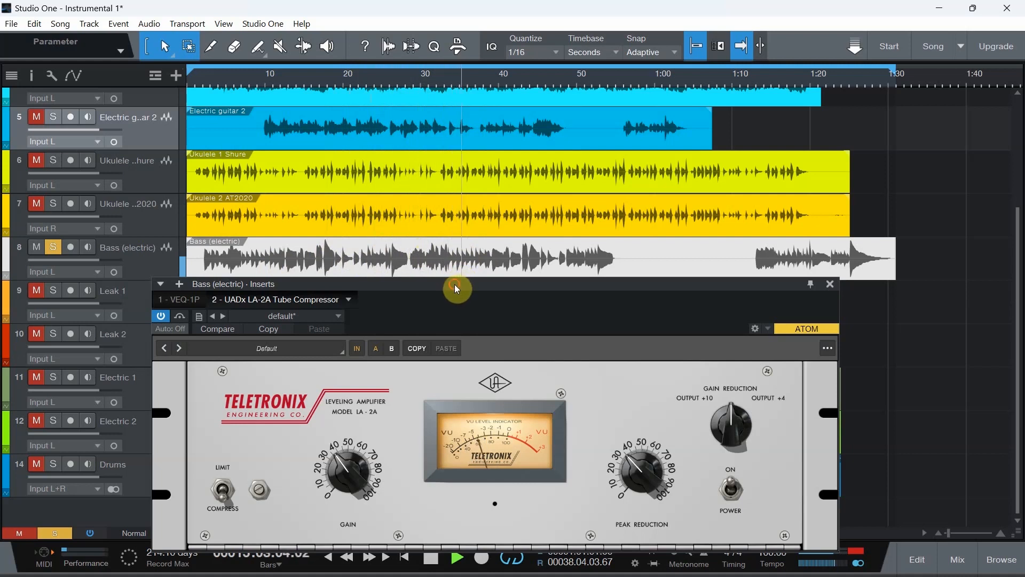
left_click_drag(455, 284, 469, 283)
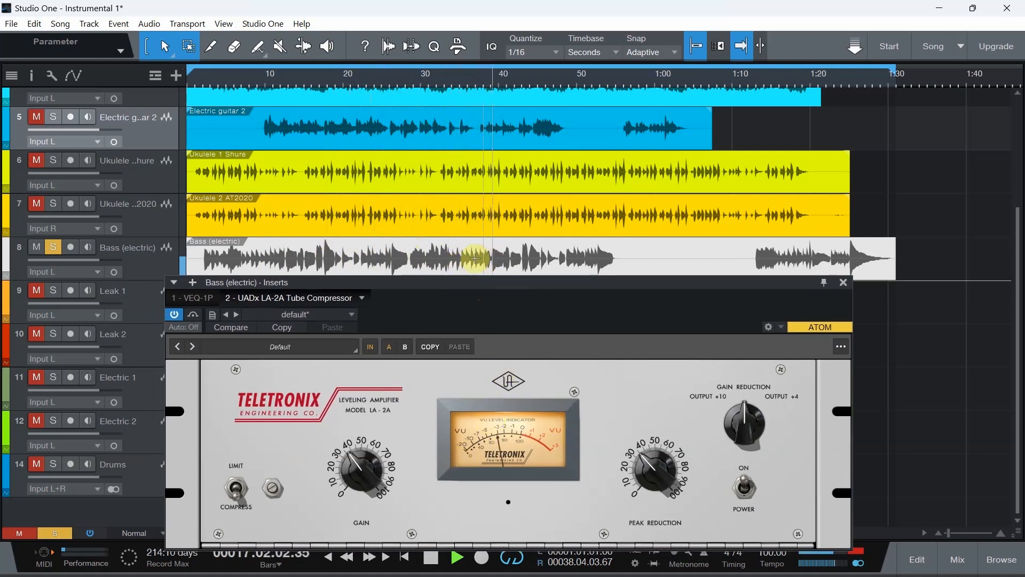
left_click(743, 489)
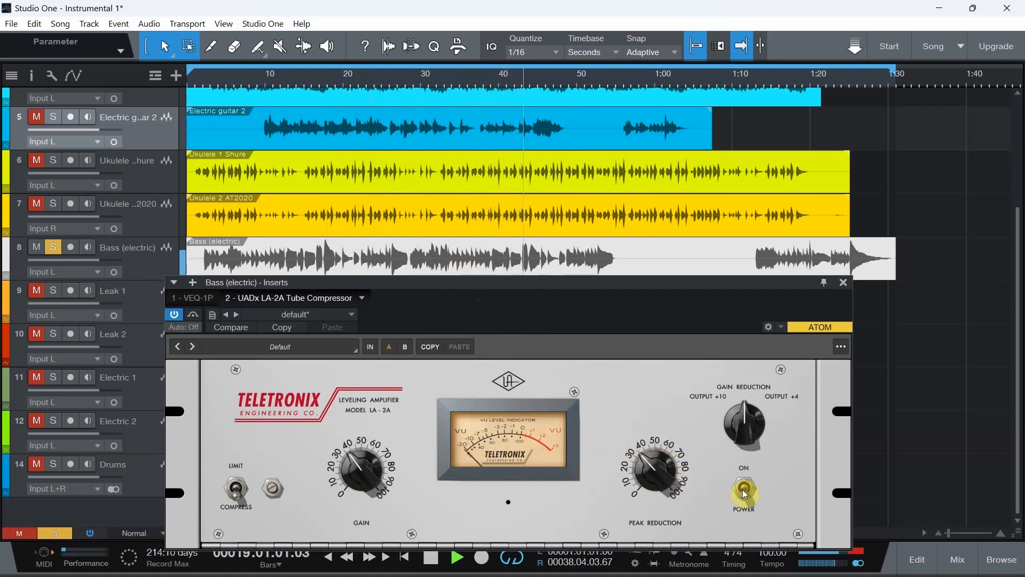
left_click(744, 487)
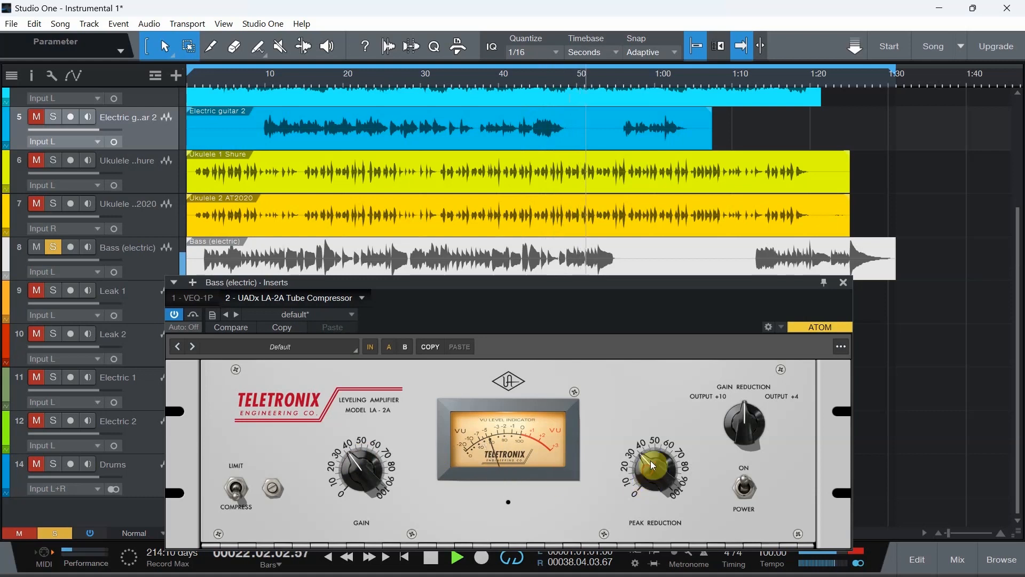
Step: Raise the LA-2A Peak Reduction to about 55 and replay the passage around bar 31 with it switched off
left_click_drag(651, 463, 654, 449)
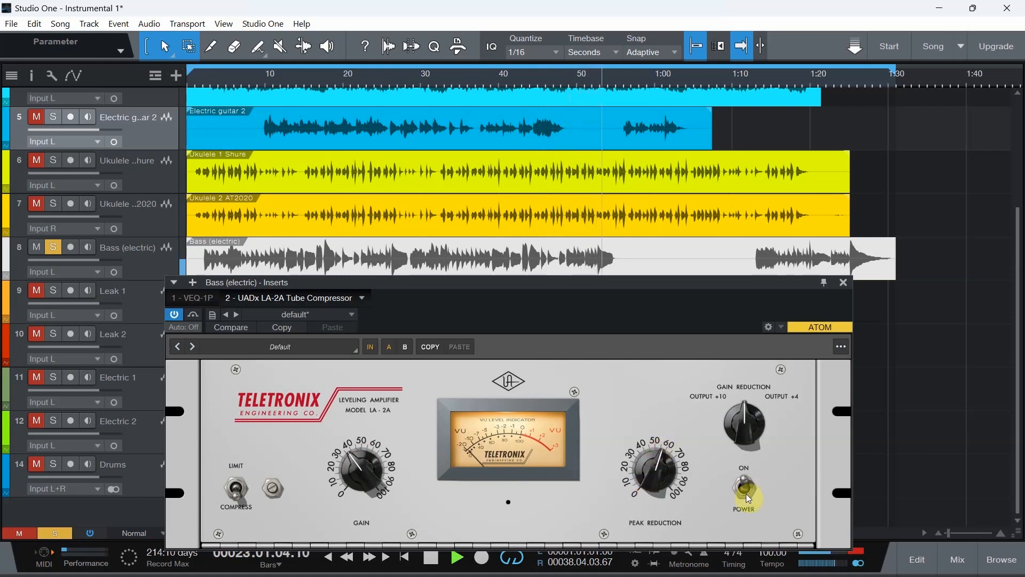
left_click(758, 80)
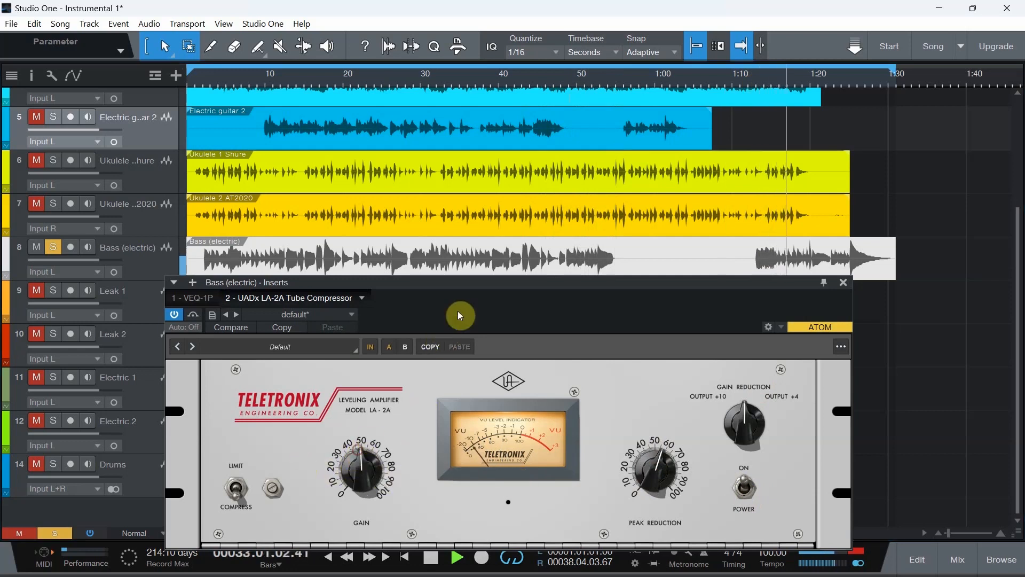
left_click(745, 492)
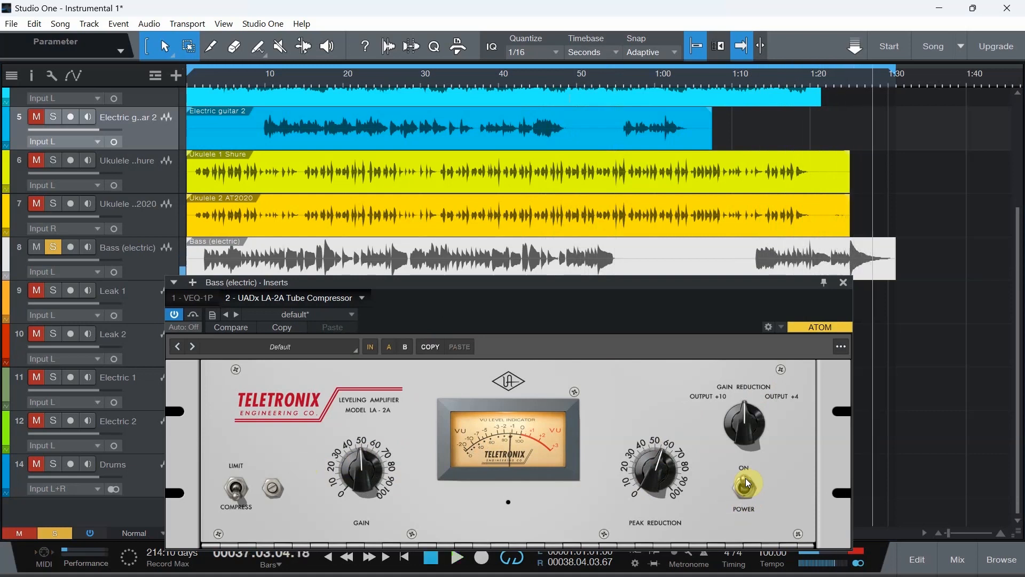
key("space")
key("space")
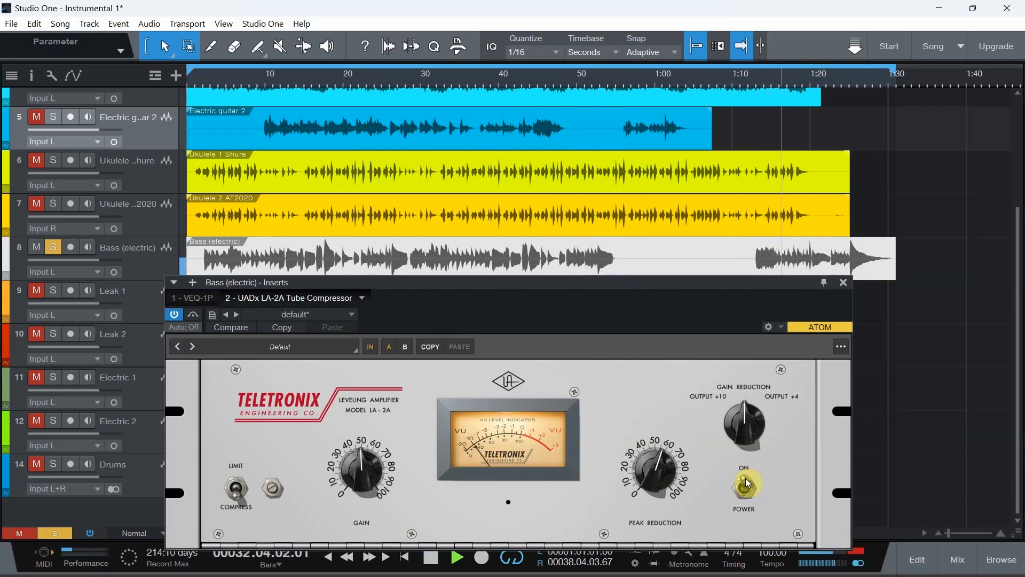
Step: Flip the LA-2A between Limit and Compress modes and change the VU meter display while replaying from bar 31
left_click(232, 478)
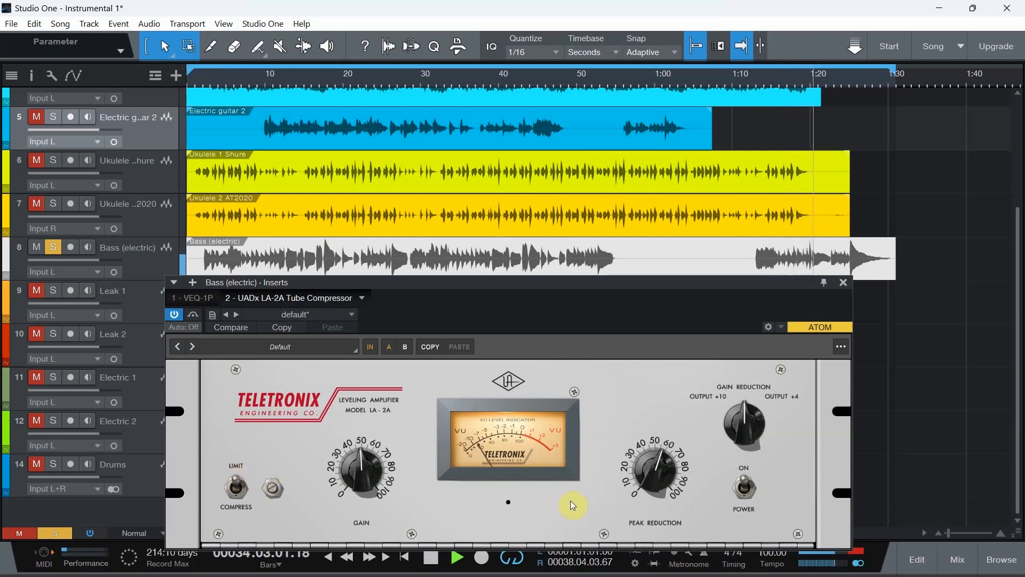
left_click_drag(737, 425, 747, 387)
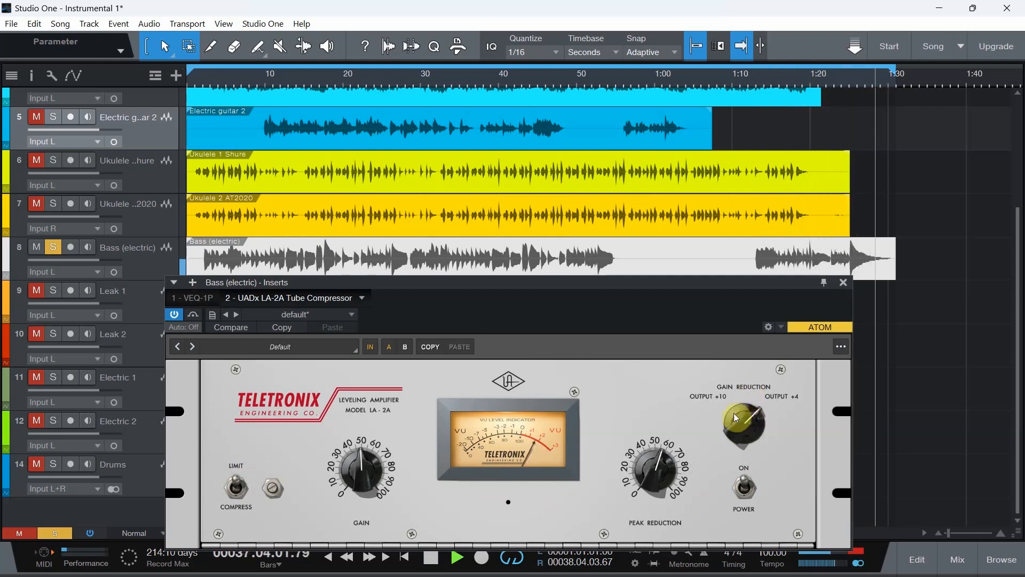
key("space")
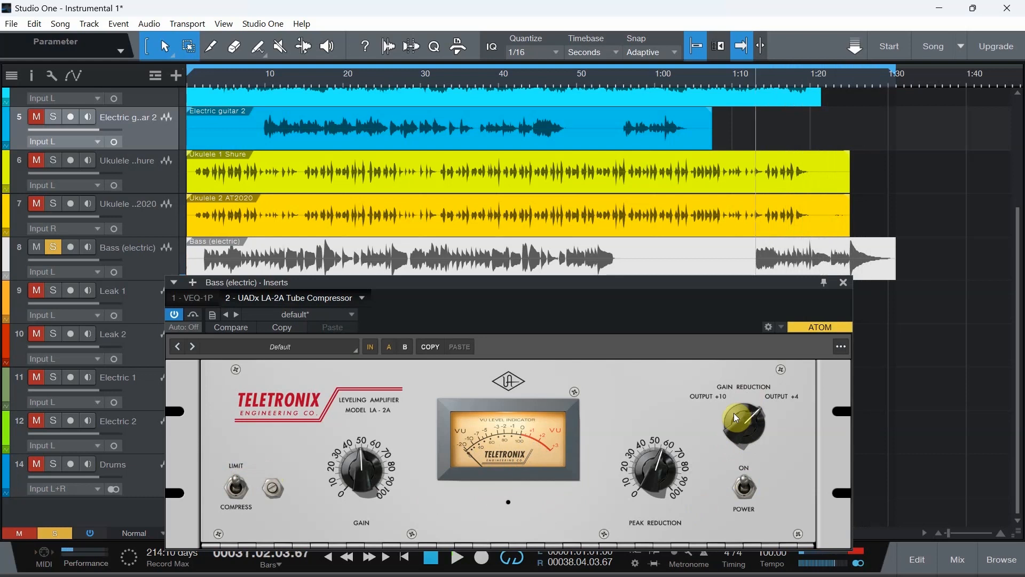
key("space")
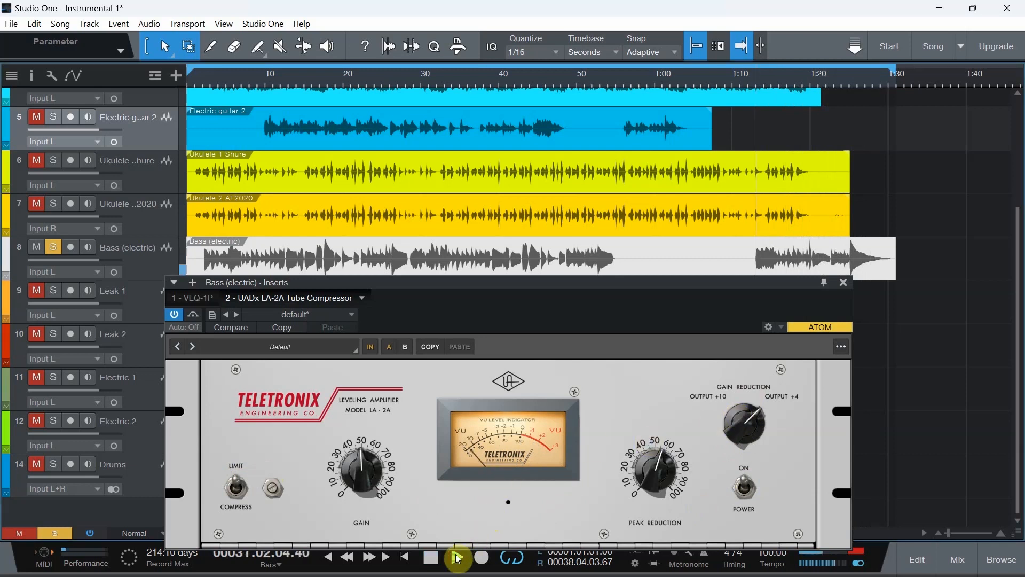
left_click(239, 491)
Step: Restore the VU meter range, adjust the LA-2A output gain, and restart playback from the song start
left_click_drag(745, 433, 750, 419)
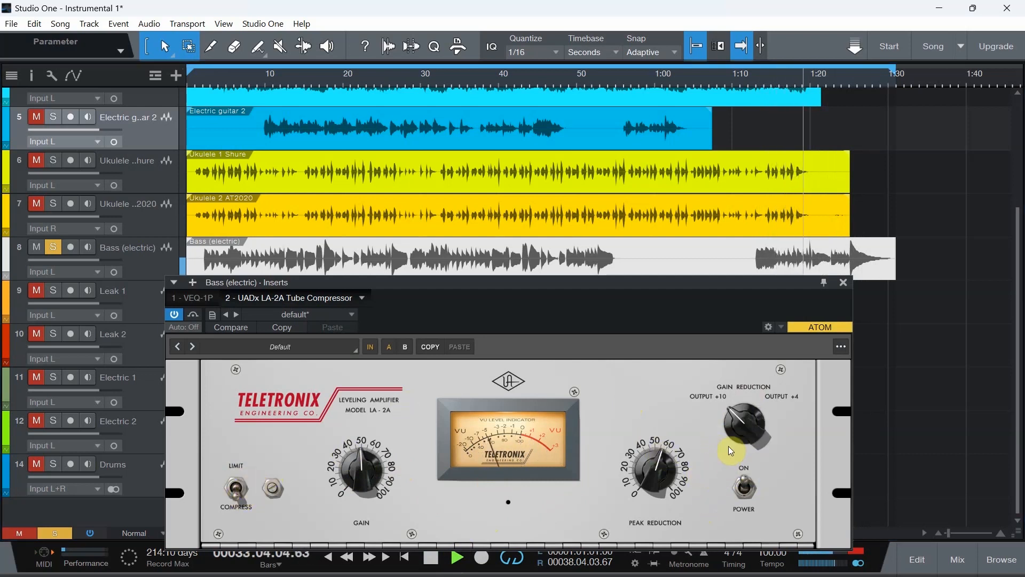
left_click_drag(728, 446, 735, 431)
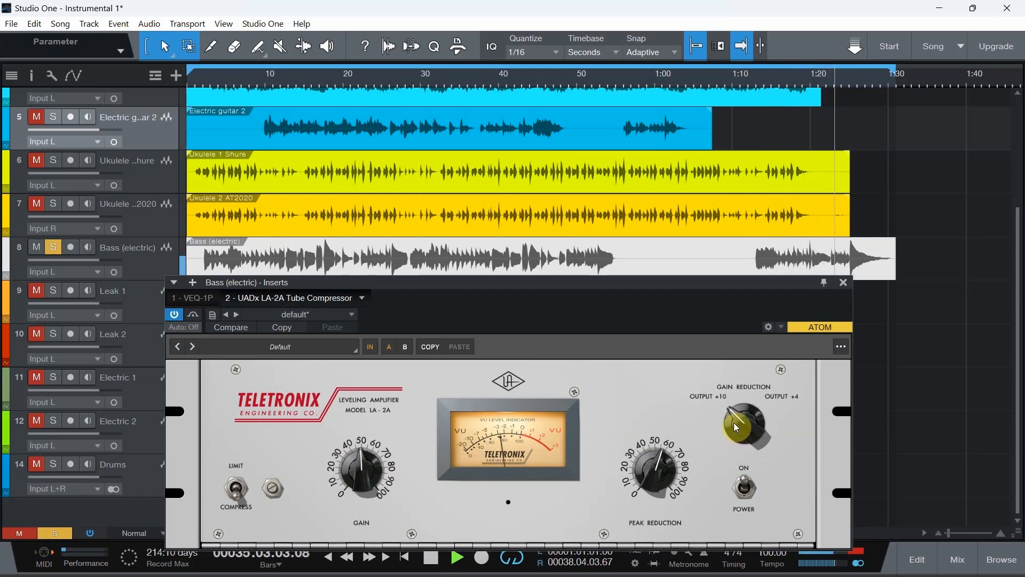
left_click_drag(735, 428, 737, 406)
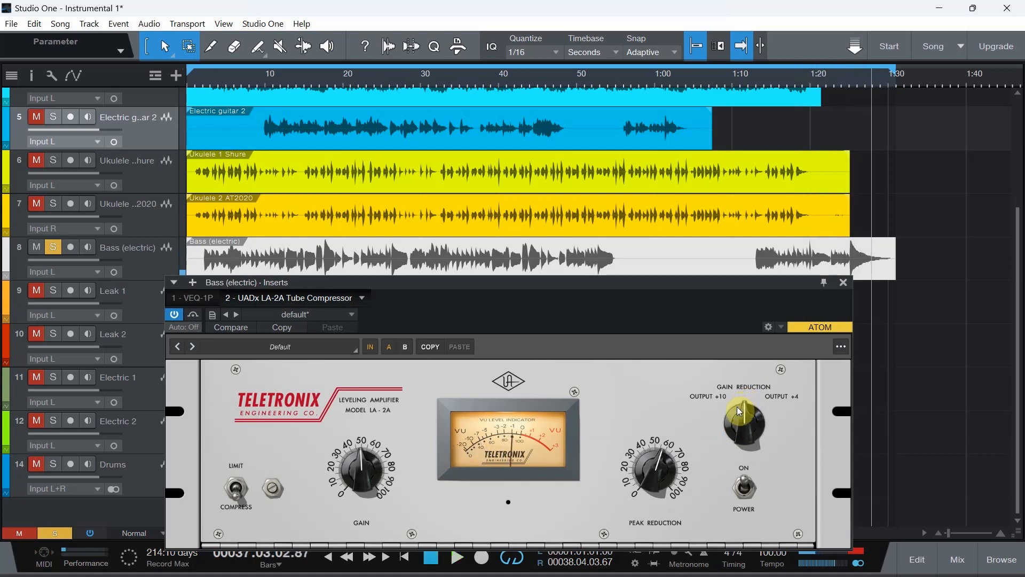
left_click(194, 77)
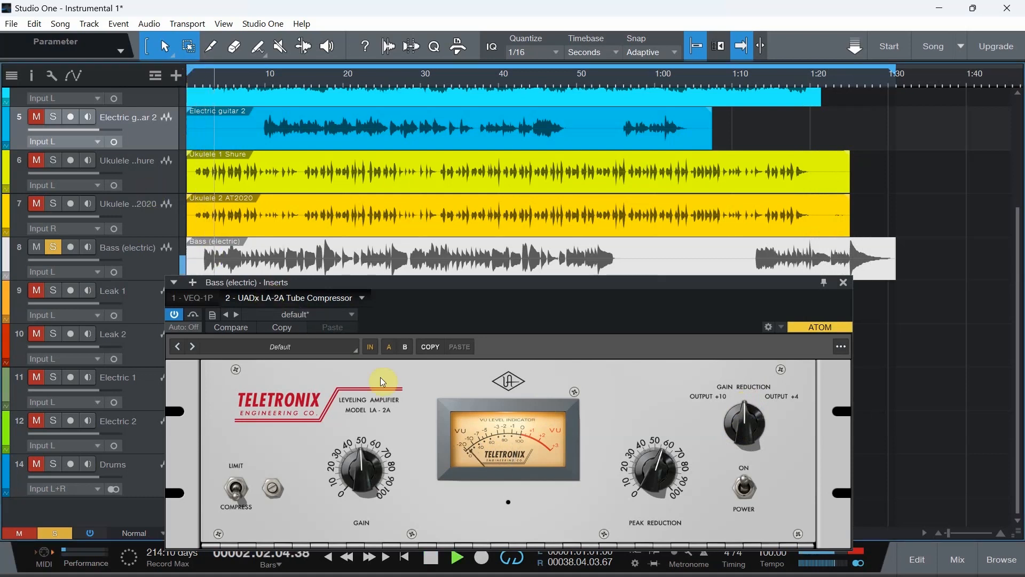
left_click_drag(359, 461, 360, 469)
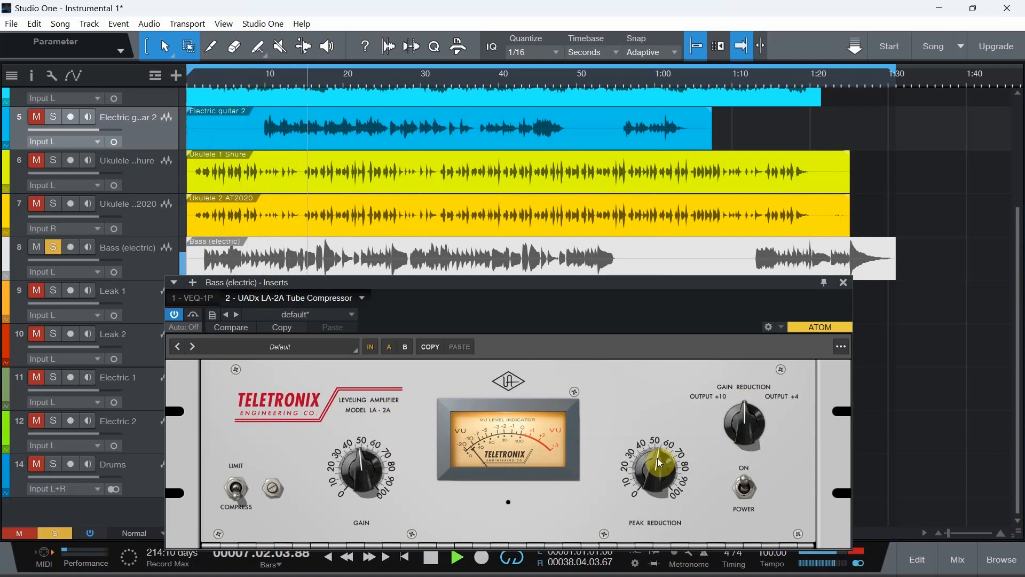
Step: During playback, set Peak Reduction to about 65 and bring the Gain down to 40 then back to about 50
key("space")
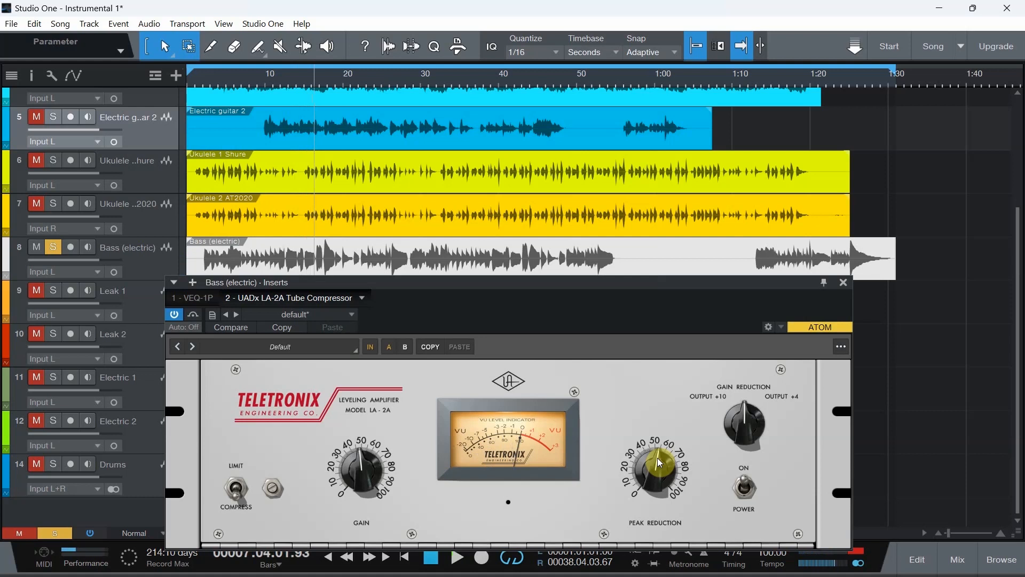
left_click(458, 554)
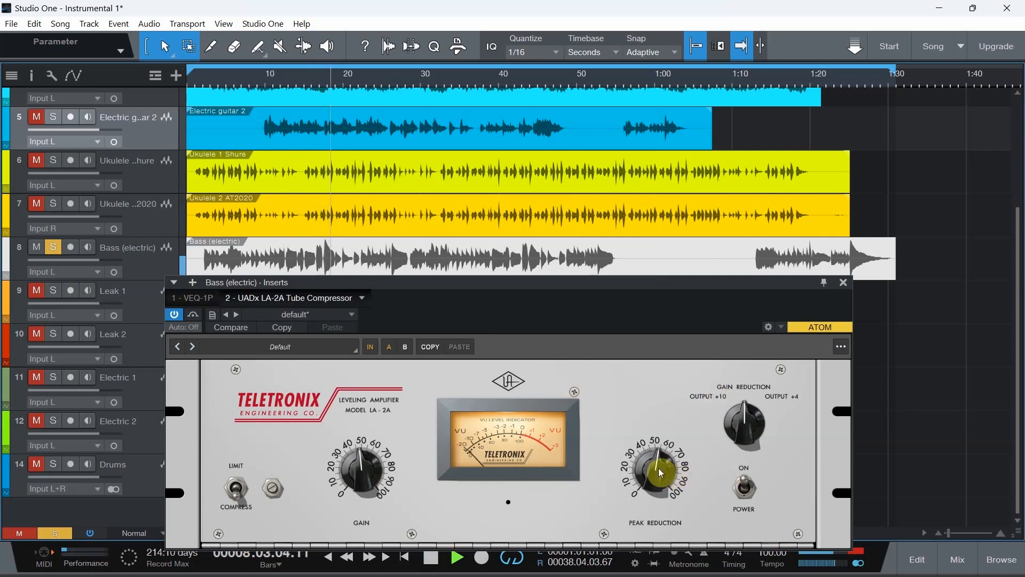
mouse_move(651, 470)
left_mouse_down()
mouse_move(651, 459)
mouse_move(647, 485)
mouse_move(650, 460)
left_mouse_up()
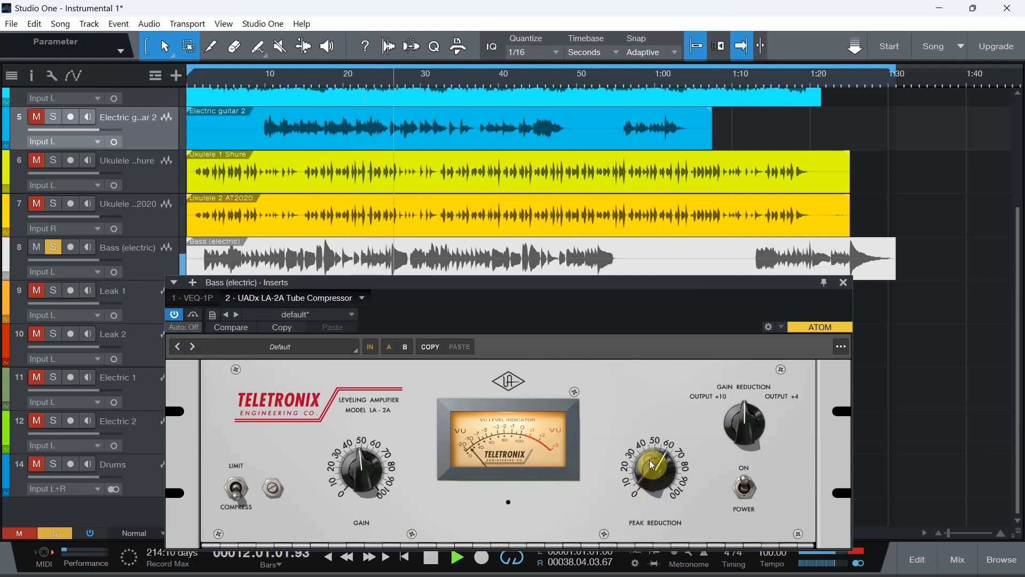
left_click_drag(360, 458, 355, 465)
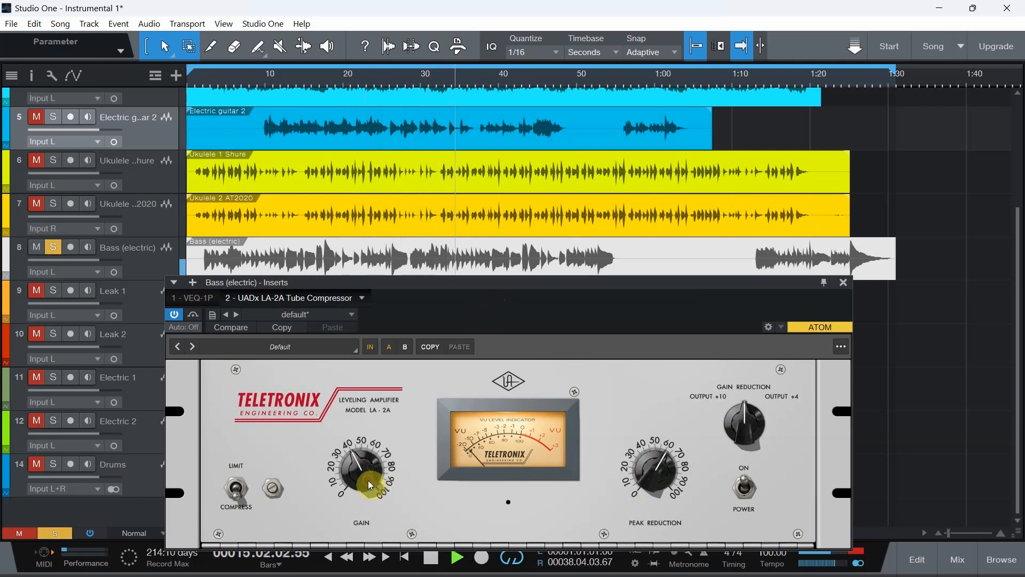
left_click_drag(368, 480, 361, 470)
left_click_drag(656, 490, 651, 479)
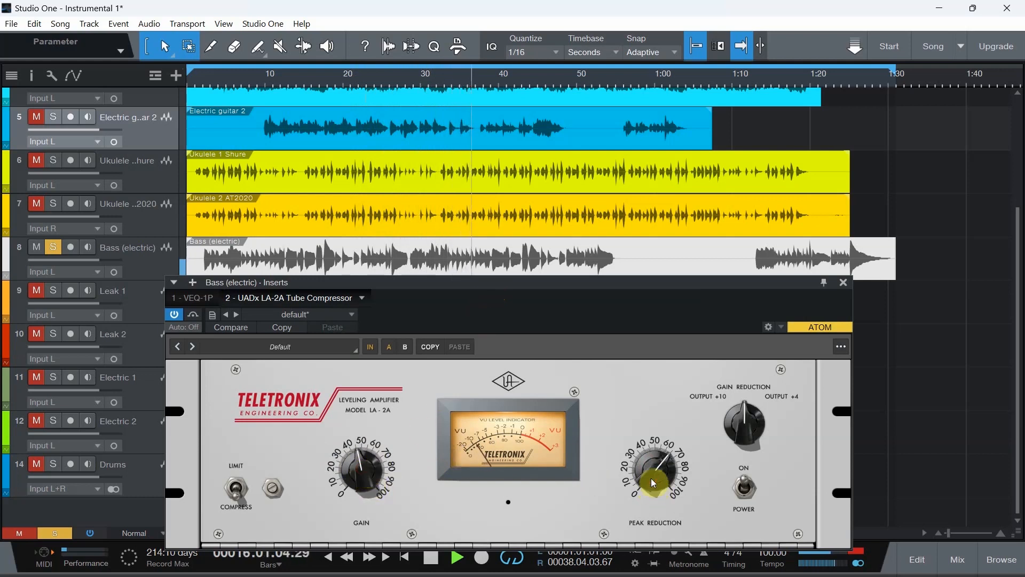
Step: Switch to Limit mode, compare the LA-2A off and on, replay from the start and ease off the peak reduction
left_click(230, 485)
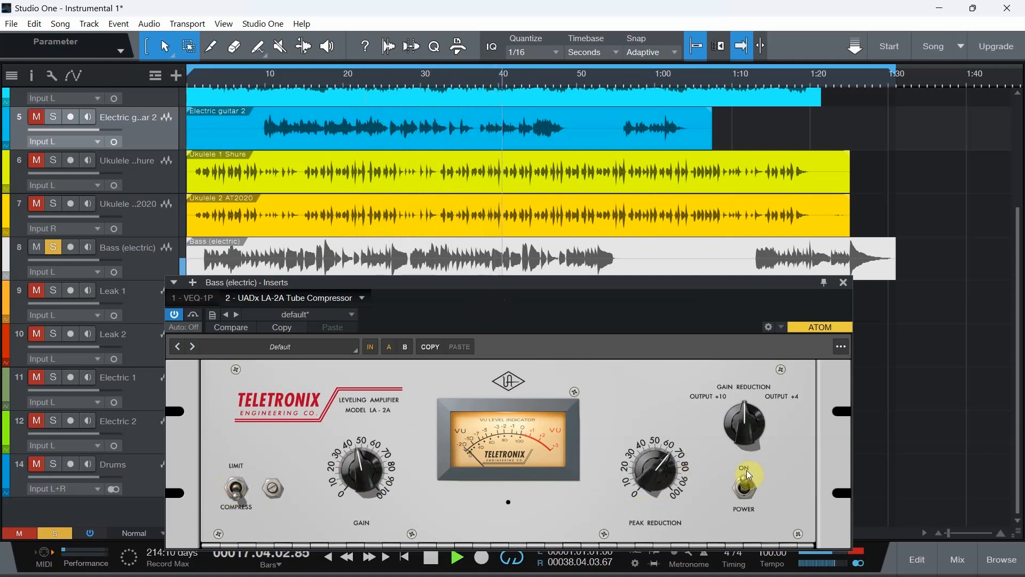
left_click(741, 489)
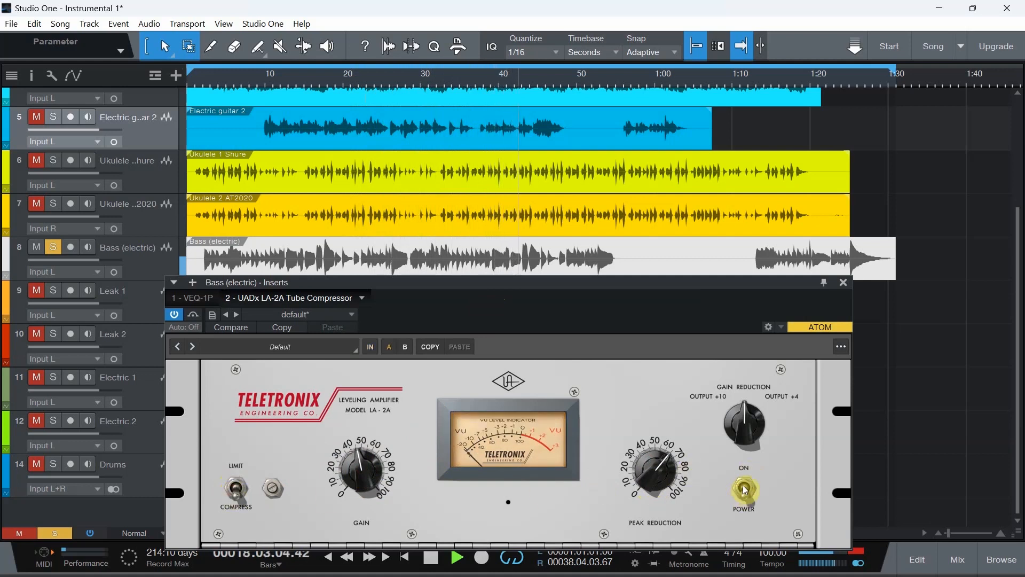
left_click(744, 488)
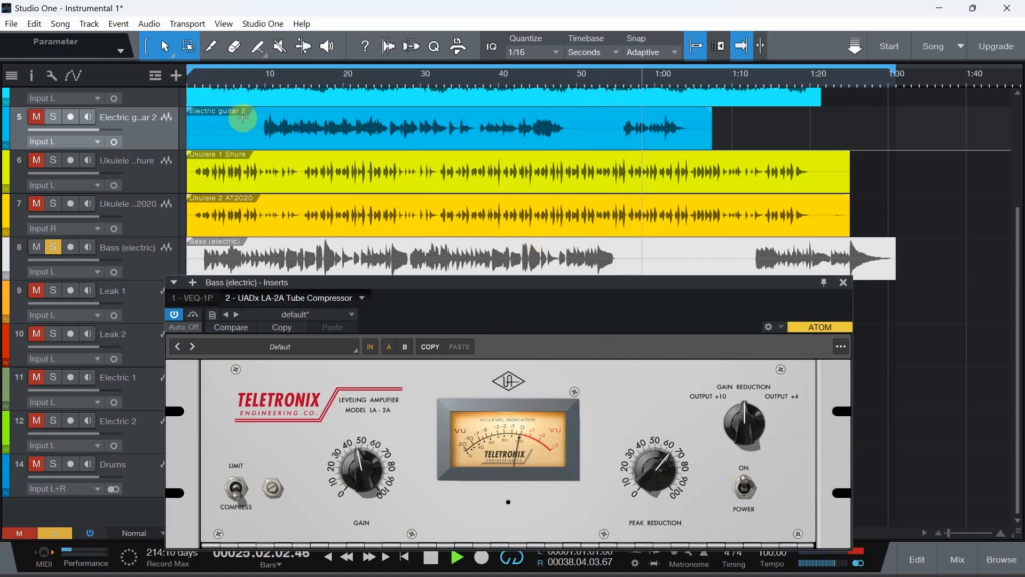
left_click(249, 80)
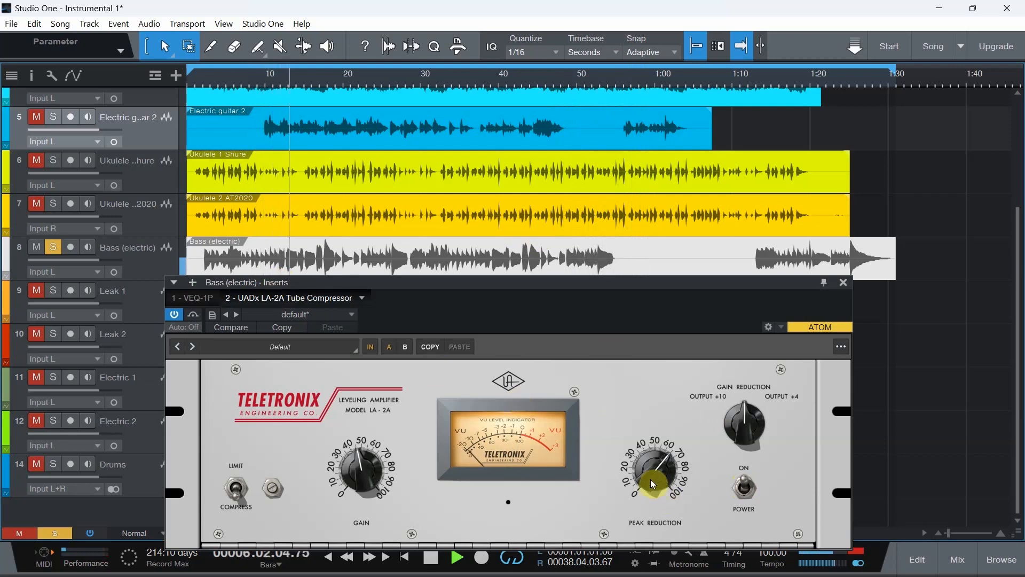
left_click_drag(651, 479, 649, 483)
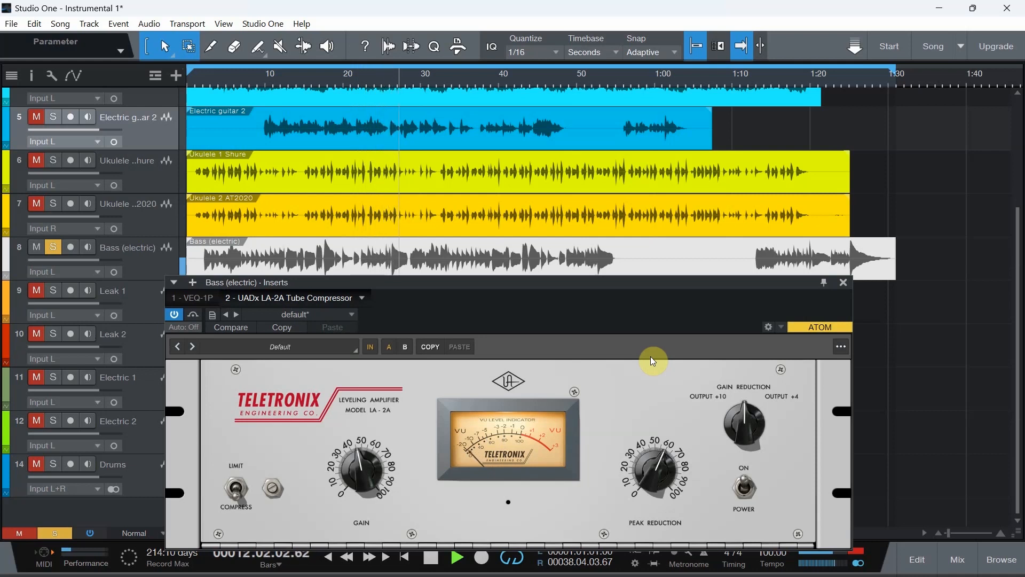
key("space")
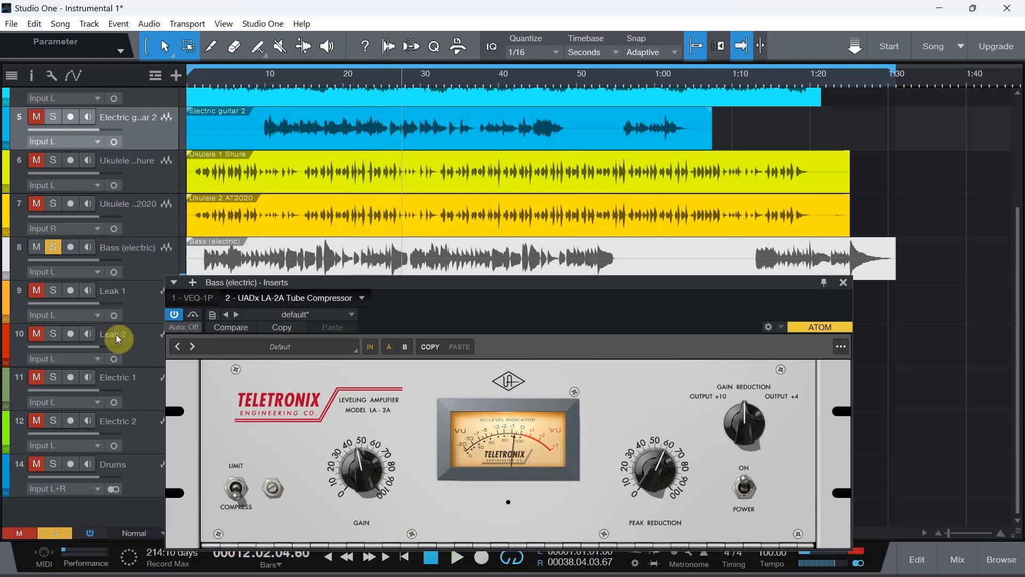
Step: Solo the Leak 1, Electric 1 and Electric 2 tracks and start playback with them audible
left_click(53, 290)
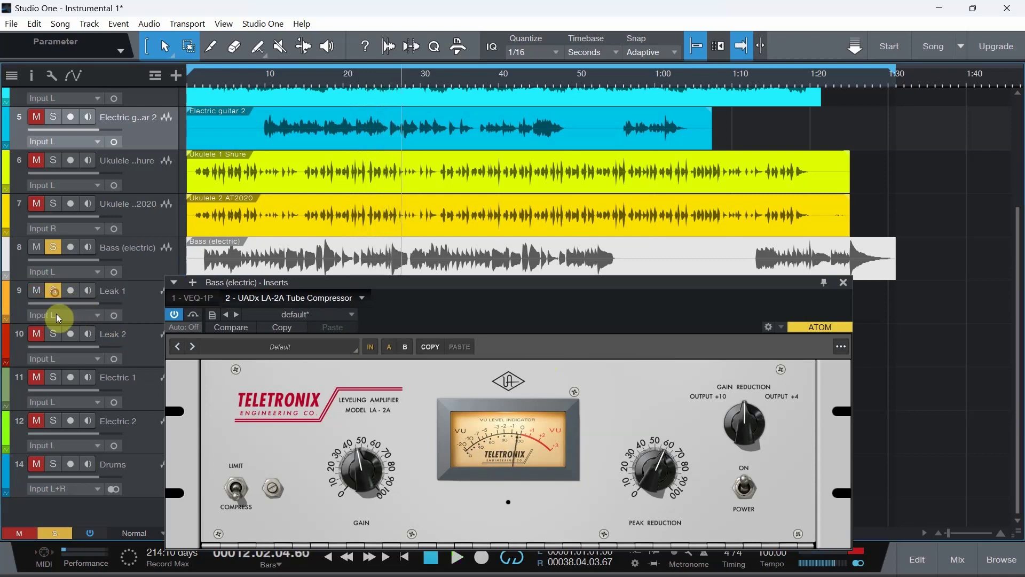
left_click(53, 376)
left_click(54, 420)
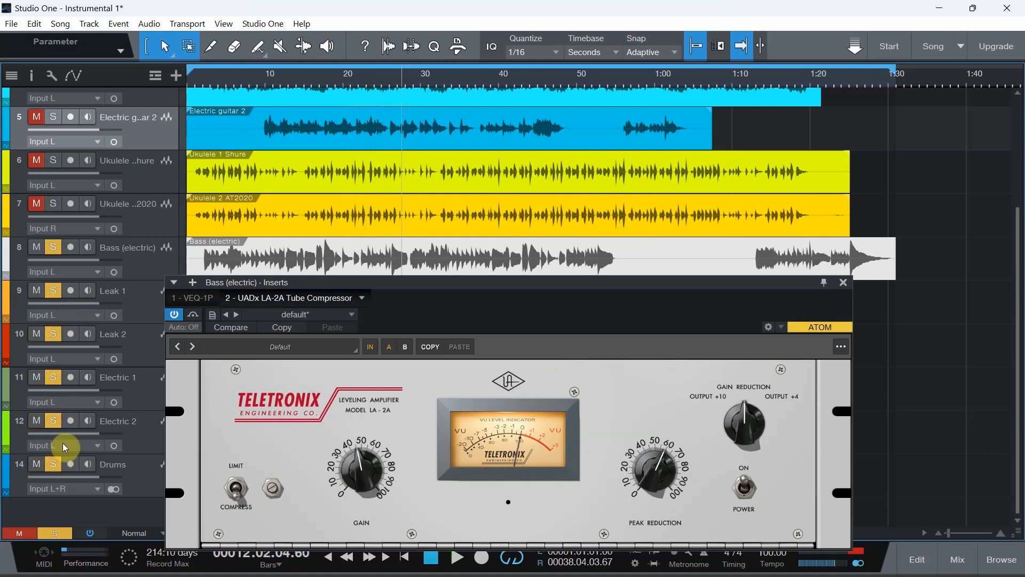
key("space")
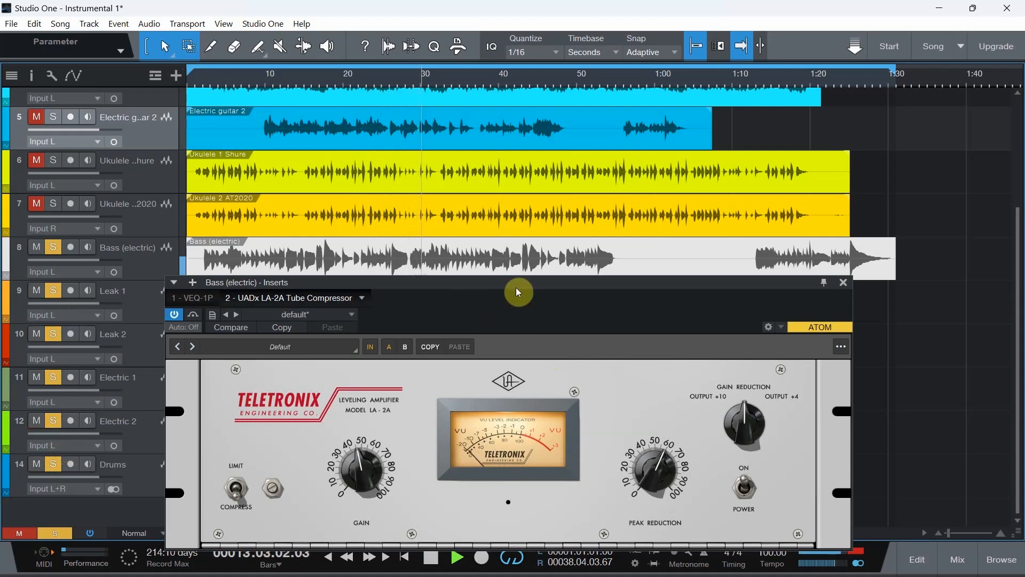
left_click_drag(517, 288, 542, 113)
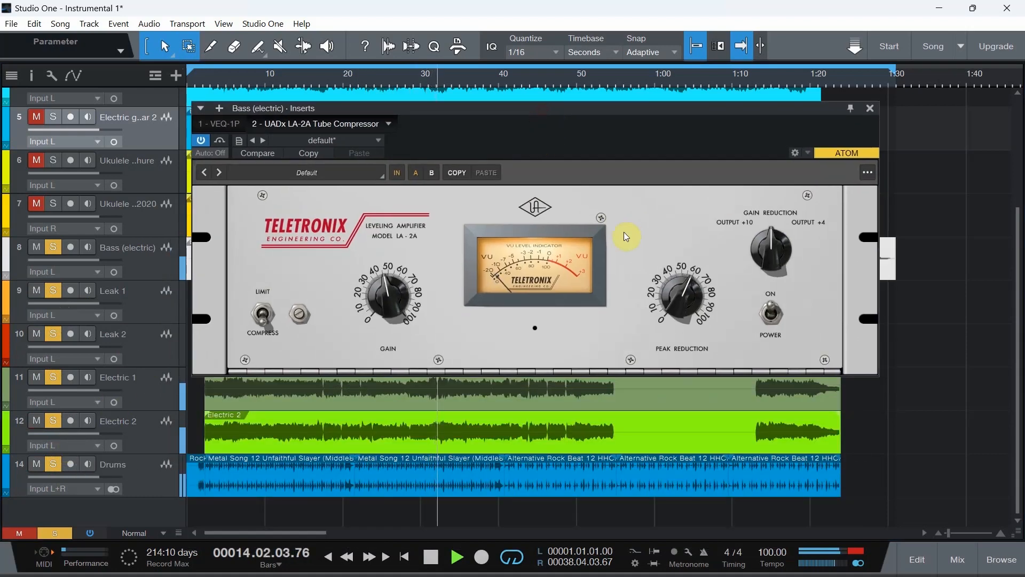
Step: Compare the LA-2A off and on, then set Peak Reduction to about 52 and Gain to about 70
left_click(773, 319)
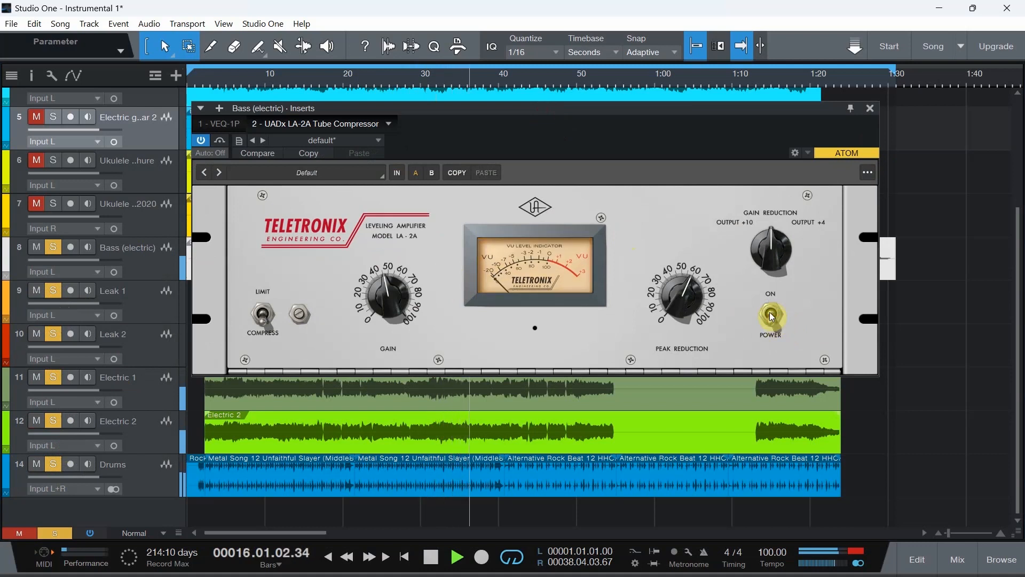
key("space")
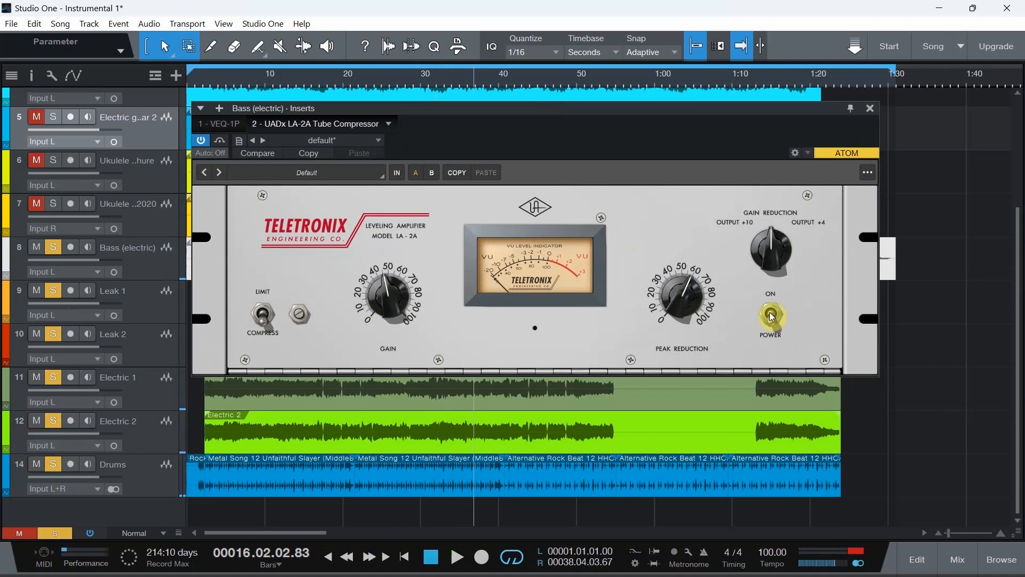
key("space")
left_click(772, 317)
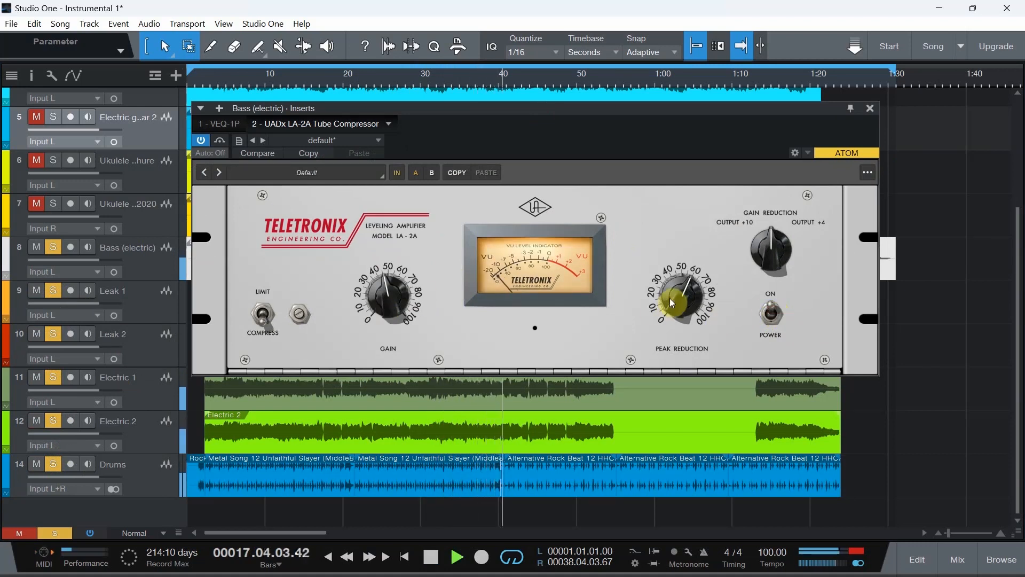
left_click_drag(670, 298, 671, 304)
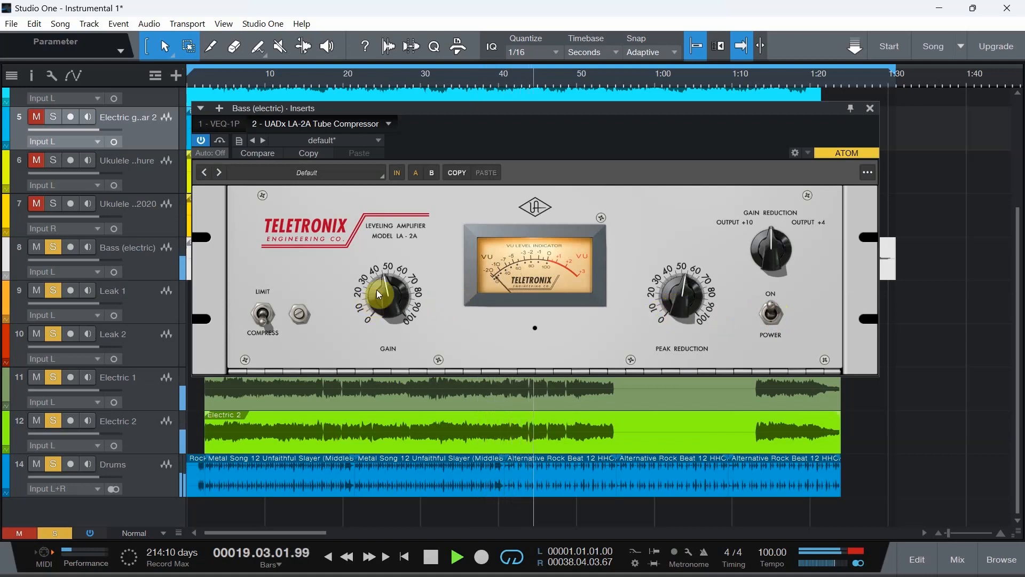
mouse_move(377, 290)
left_mouse_down()
mouse_move(398, 259)
mouse_move(389, 278)
left_mouse_up()
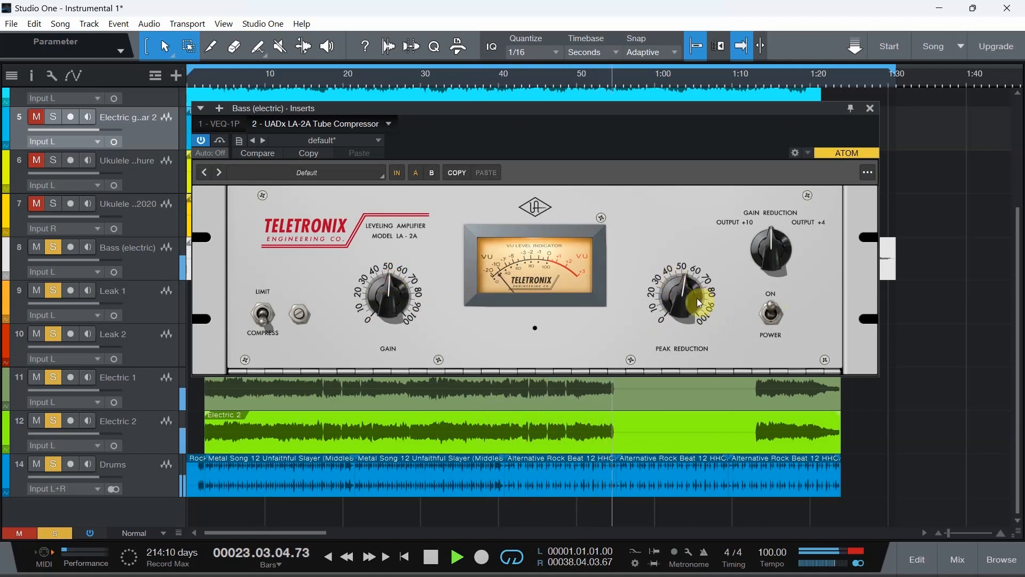
key("space")
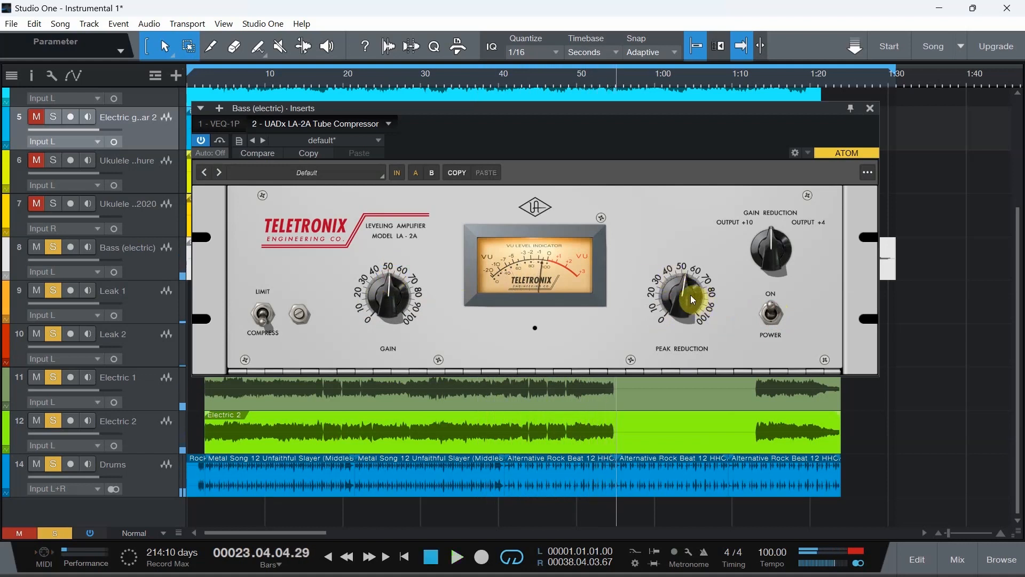
Step: Close the compressor window, mute the Bass (electric) track, and play from bar 1 with the console shown
left_click_drag(601, 117, 588, 144)
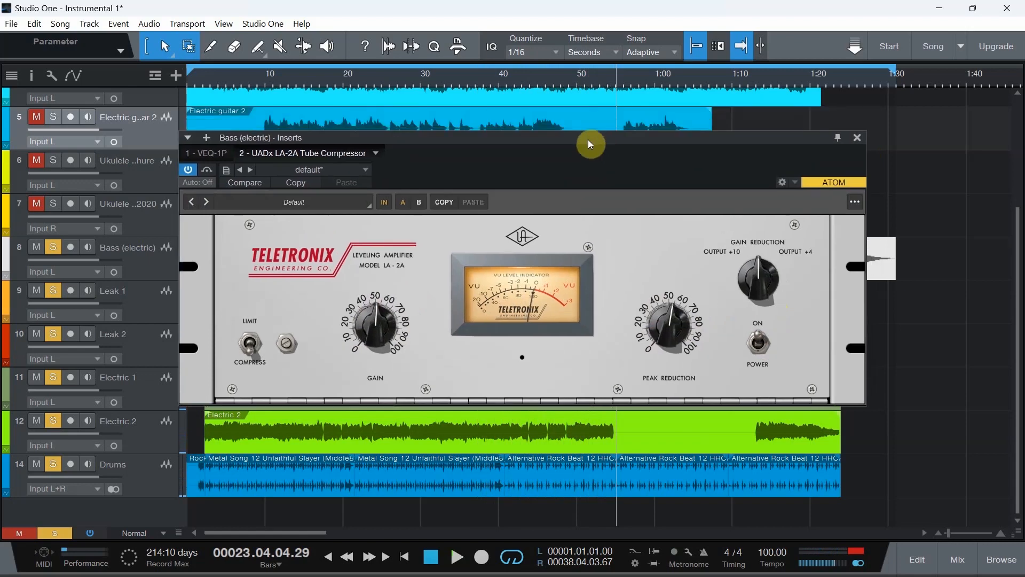
left_click(859, 137)
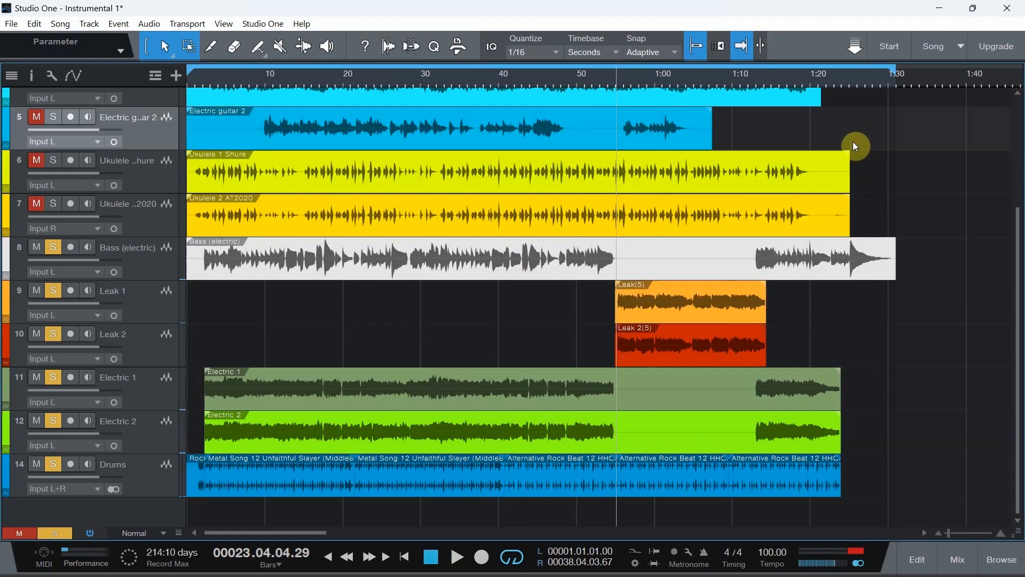
left_click(36, 247)
key("Home")
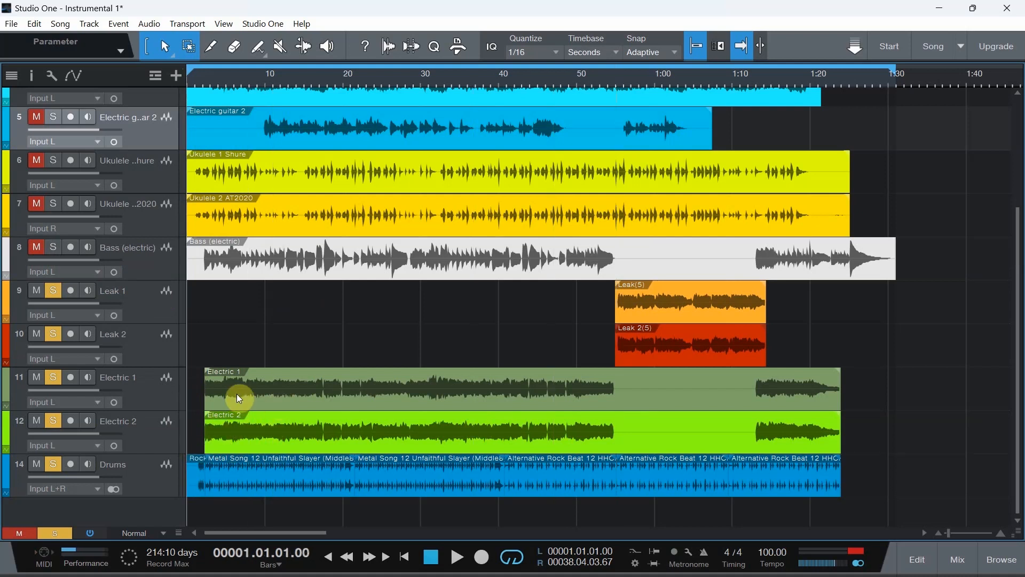
key("space")
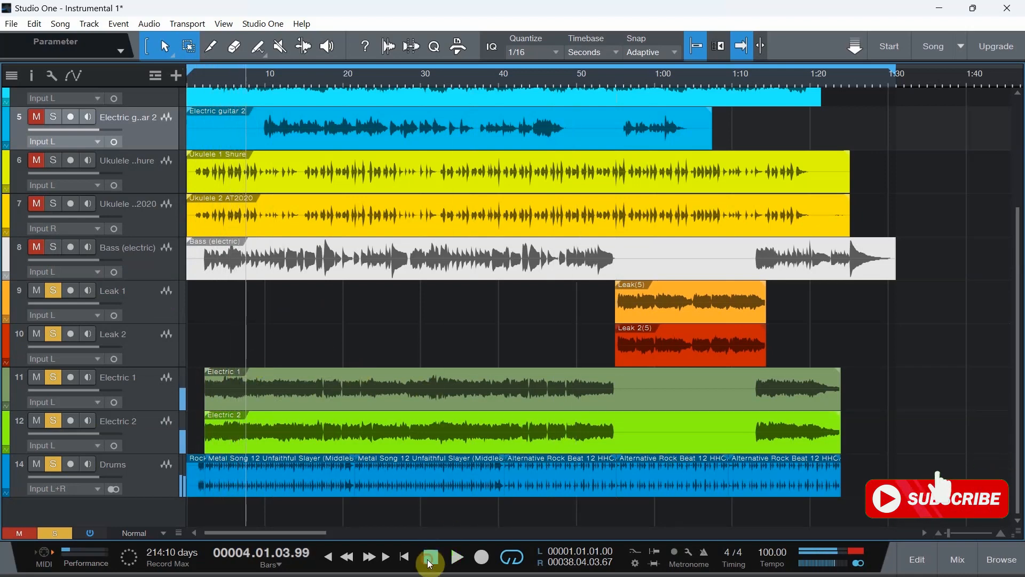
left_click(955, 560)
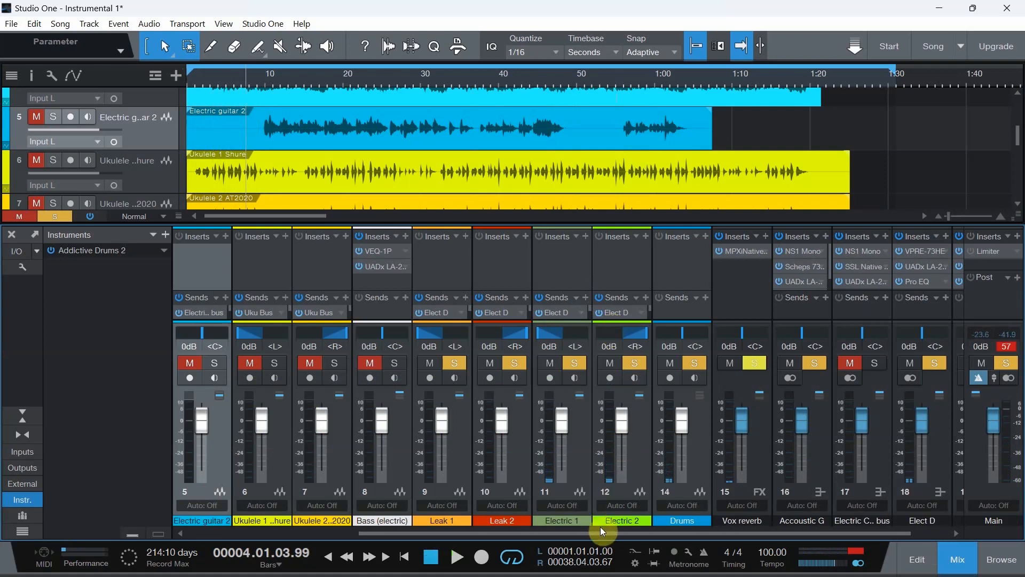
left_click_drag(598, 532, 650, 534)
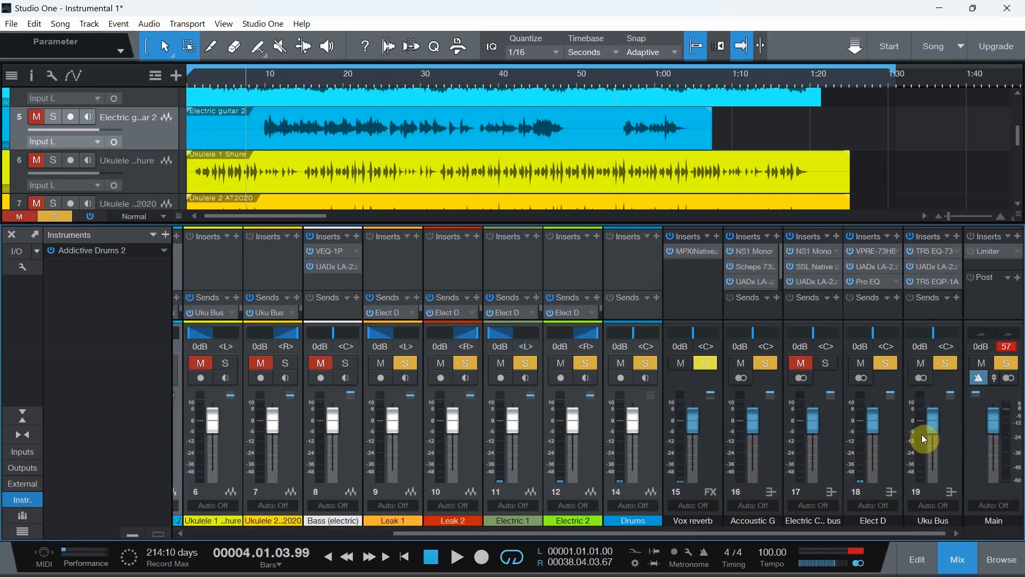
Step: Open the Elect D bus's VPRE-73 preamp insert in its own plug-in window via Edit…
left_click(898, 251)
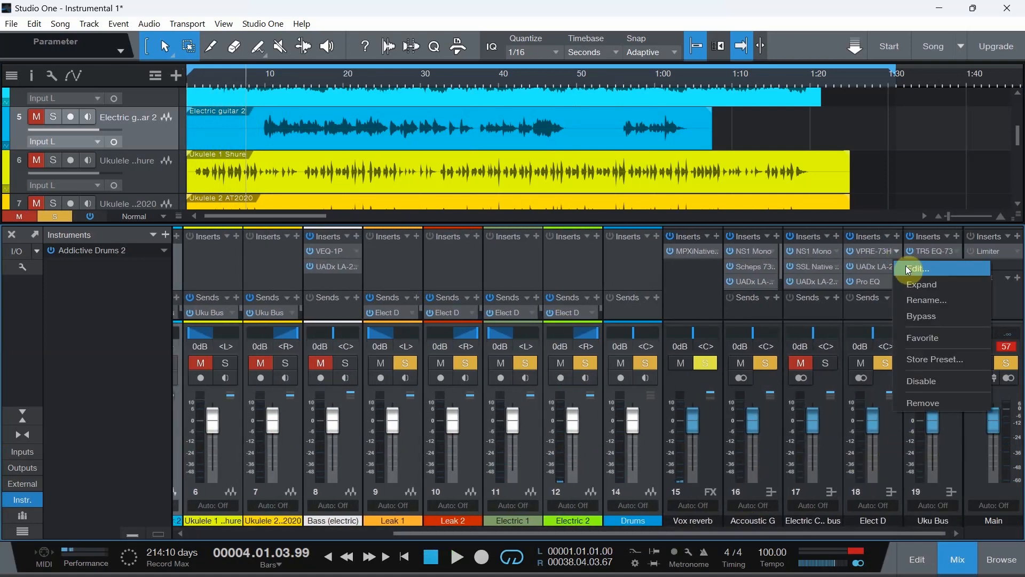
left_click(906, 267)
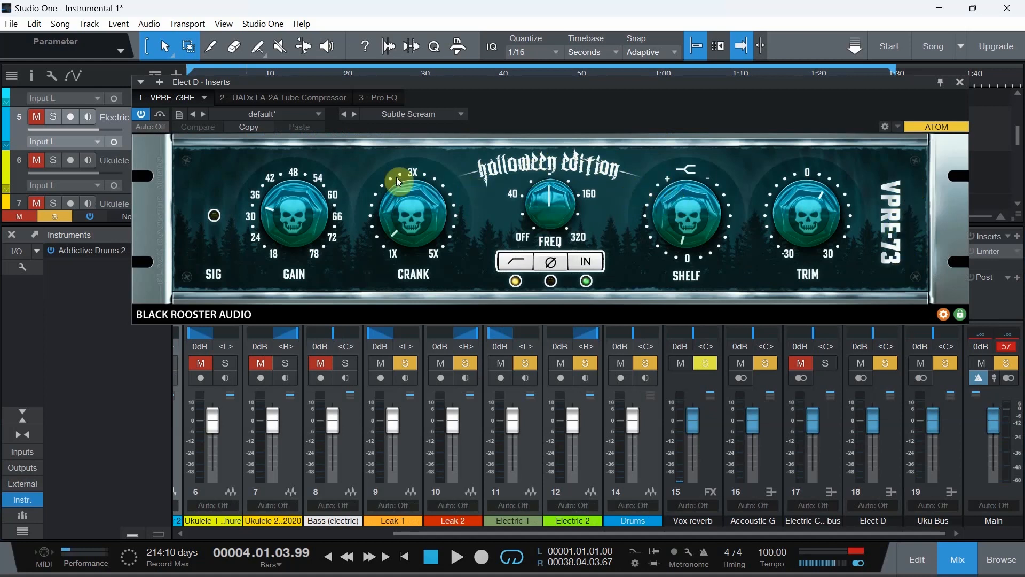
Step: Check the Elect D Pro EQ (Full Electric Lead preset) and return to its UADx LA-2A Tube Compressor
left_click(279, 100)
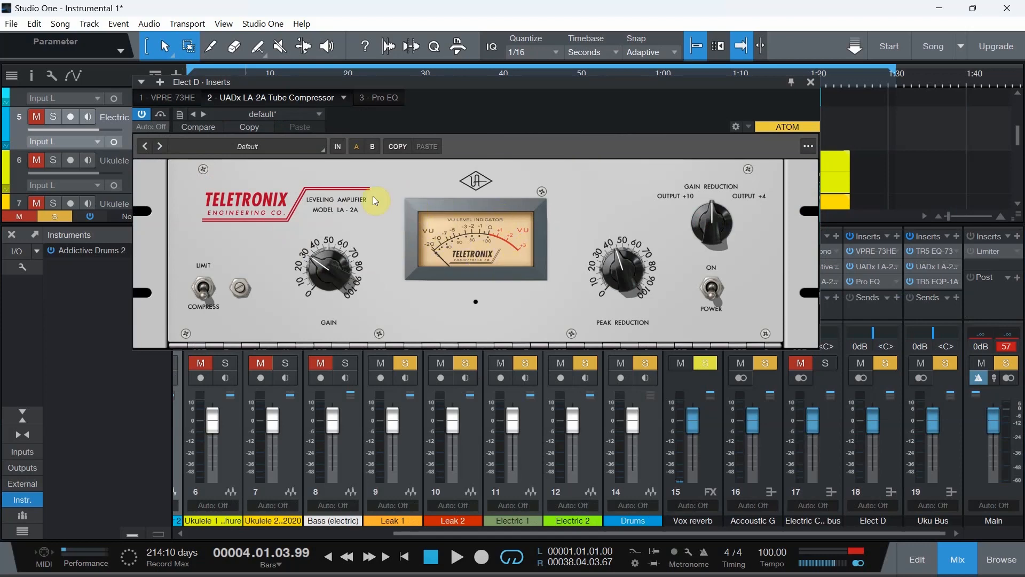
left_click(373, 98)
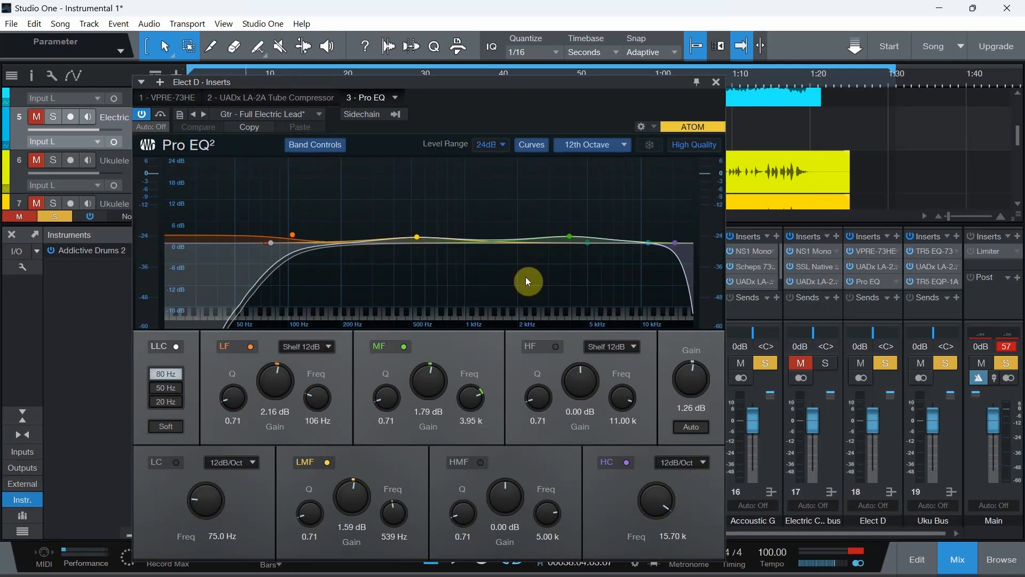
left_click(304, 101)
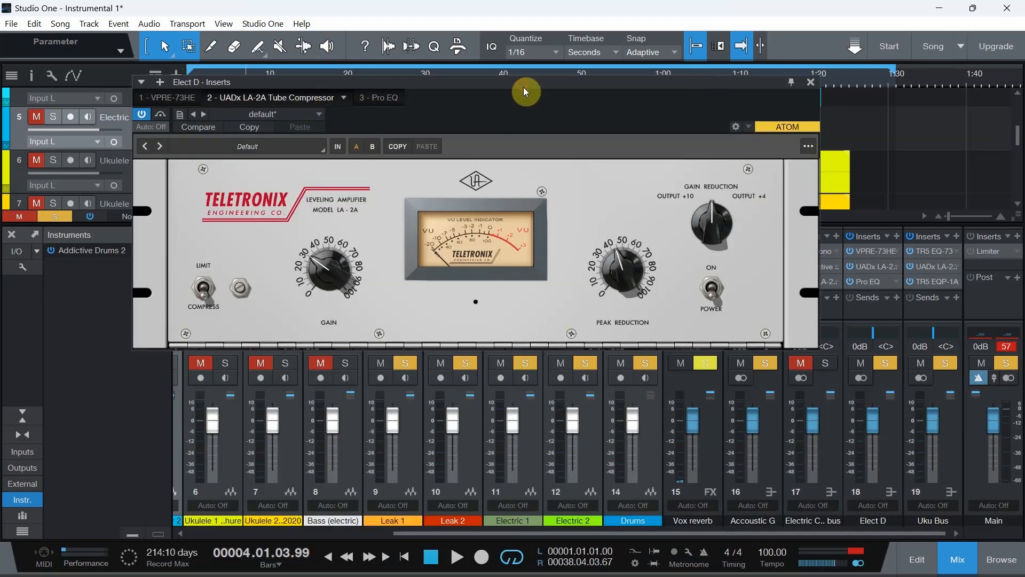
left_click_drag(523, 91, 570, 94)
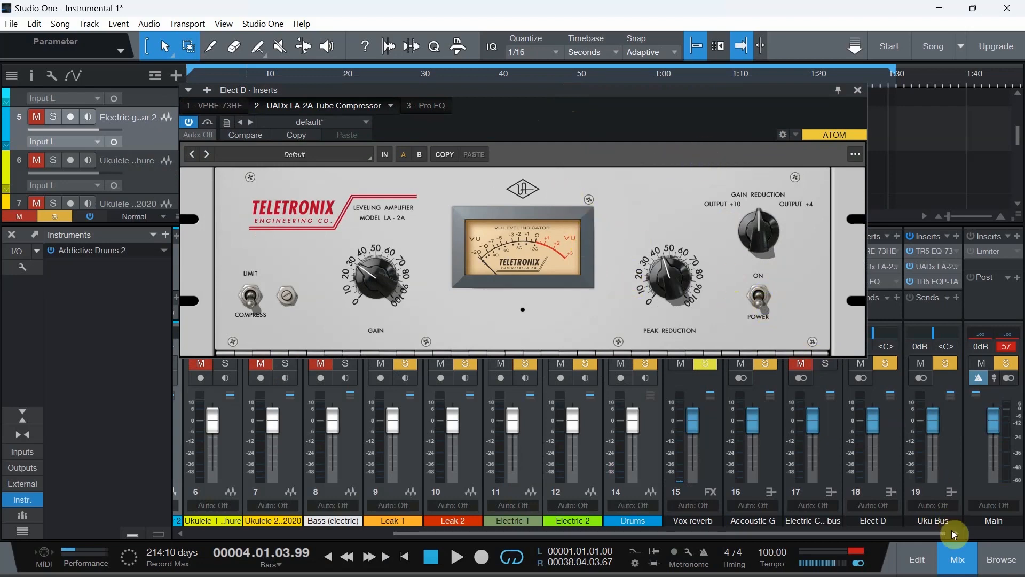
Step: Toggle the mixer off and on, then close the Elect D inserts window
left_click(955, 557)
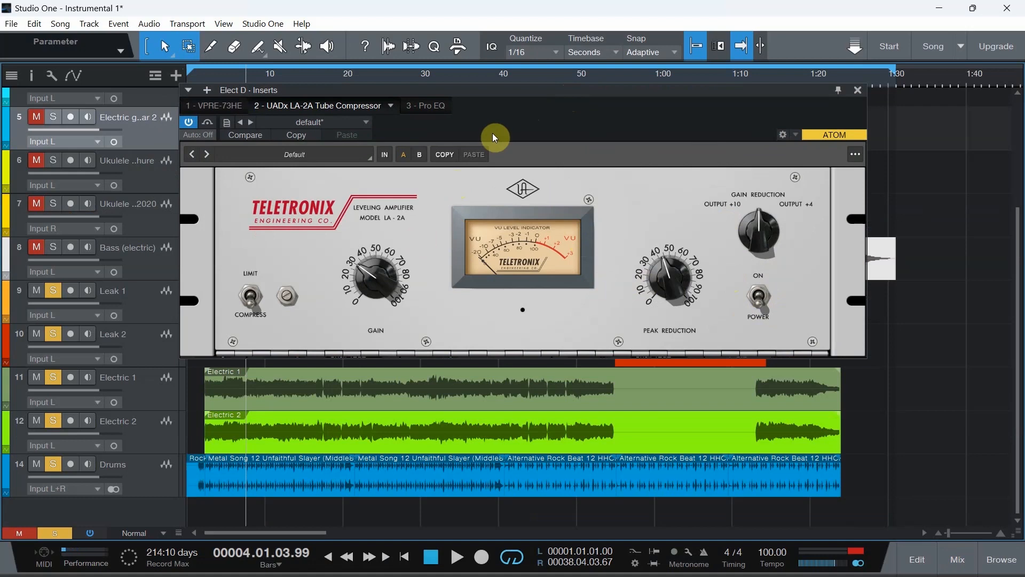
left_click(958, 559)
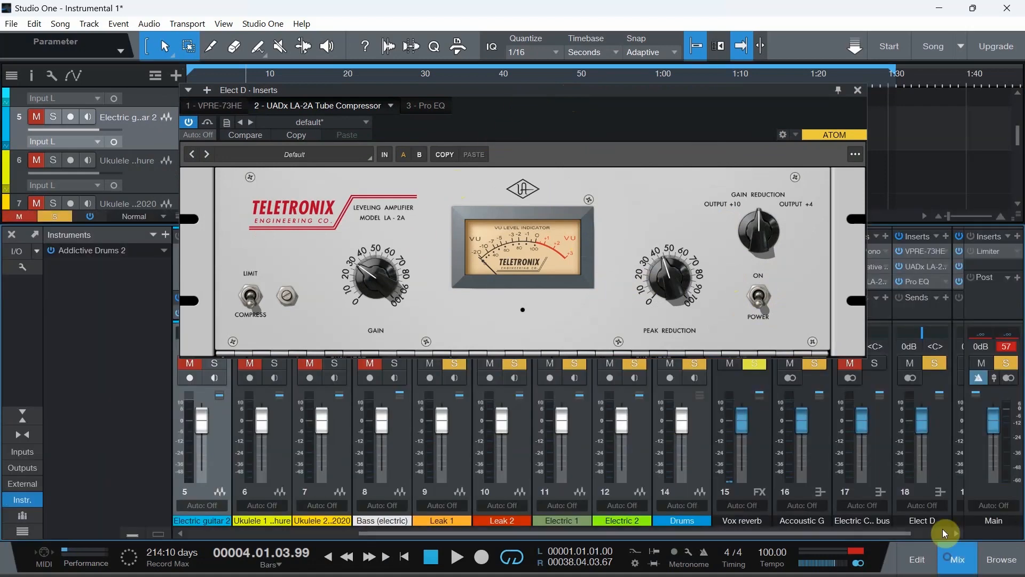
left_click_drag(768, 98, 767, 29)
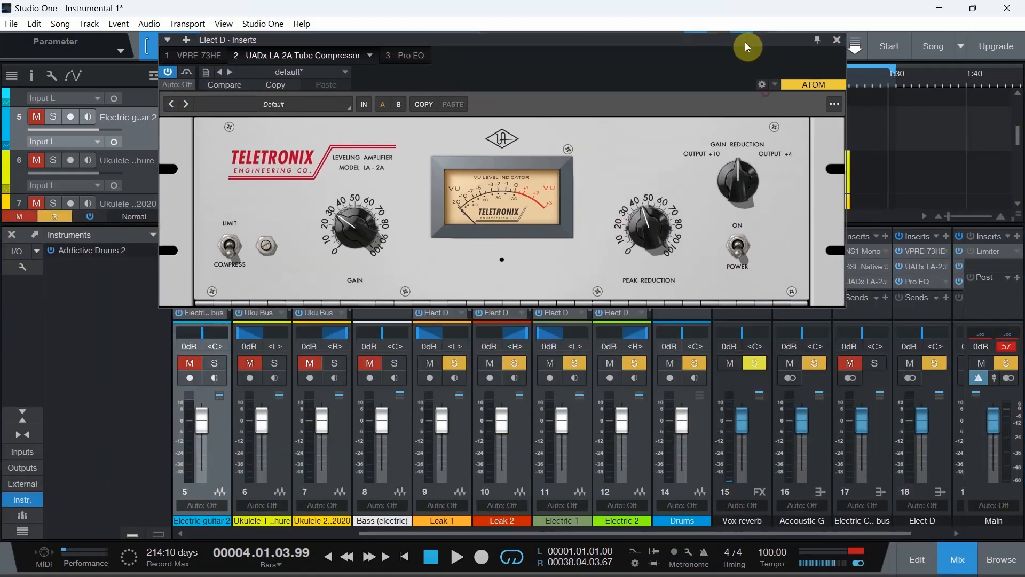
left_click(859, 22)
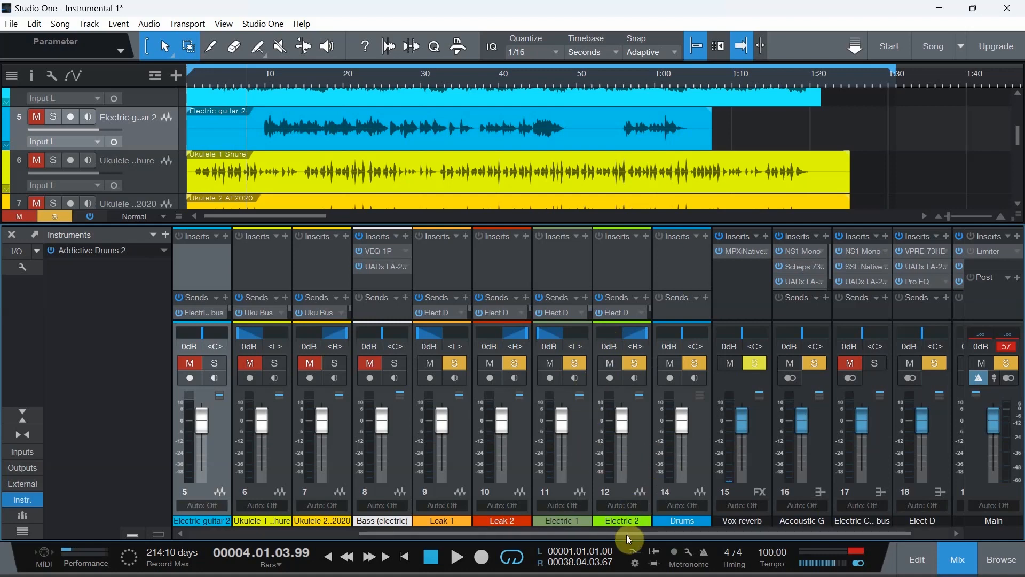
left_click_drag(627, 535, 643, 536)
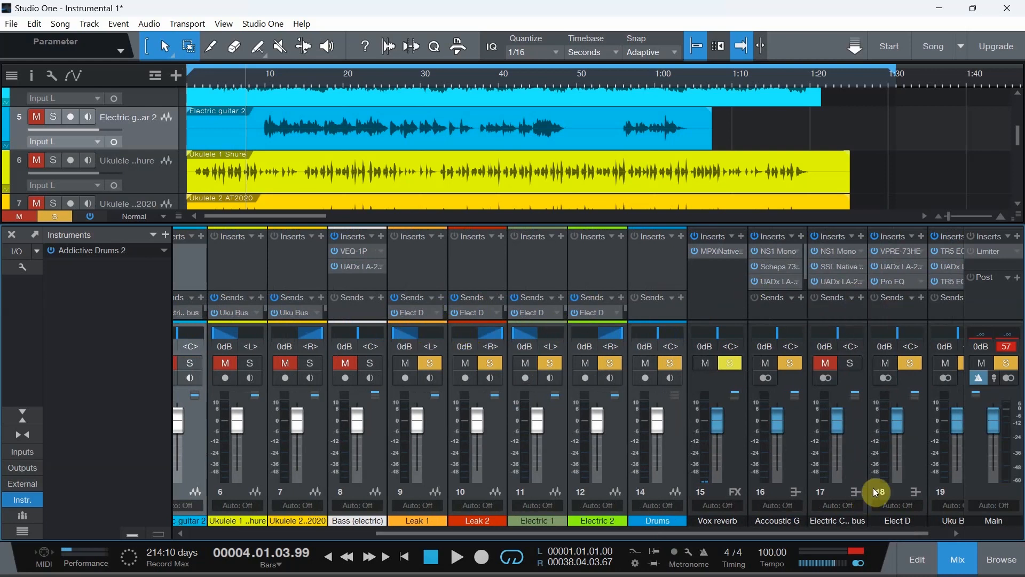
Step: Hide the mixer so the full arrangement with soloed tracks shows
left_click(952, 563)
left_click(954, 561)
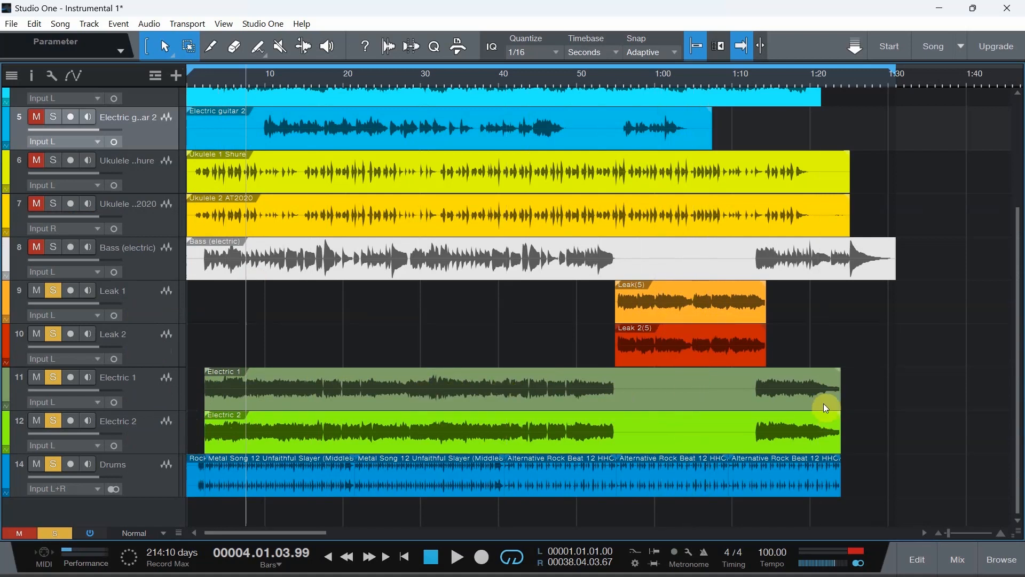
Step: Return the playhead to zero, start playback and reopen the mixer
left_click(404, 556)
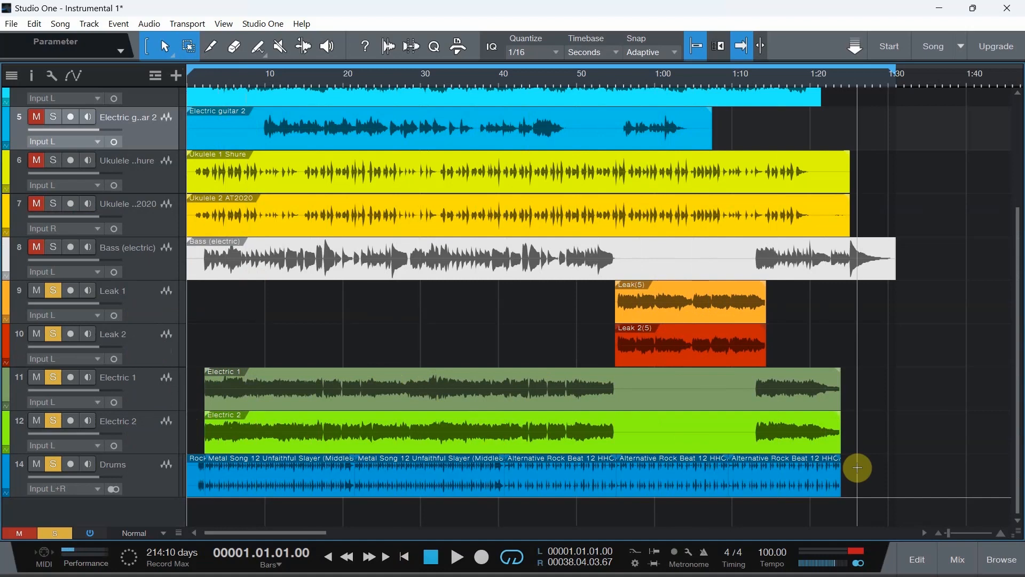
left_click(957, 559)
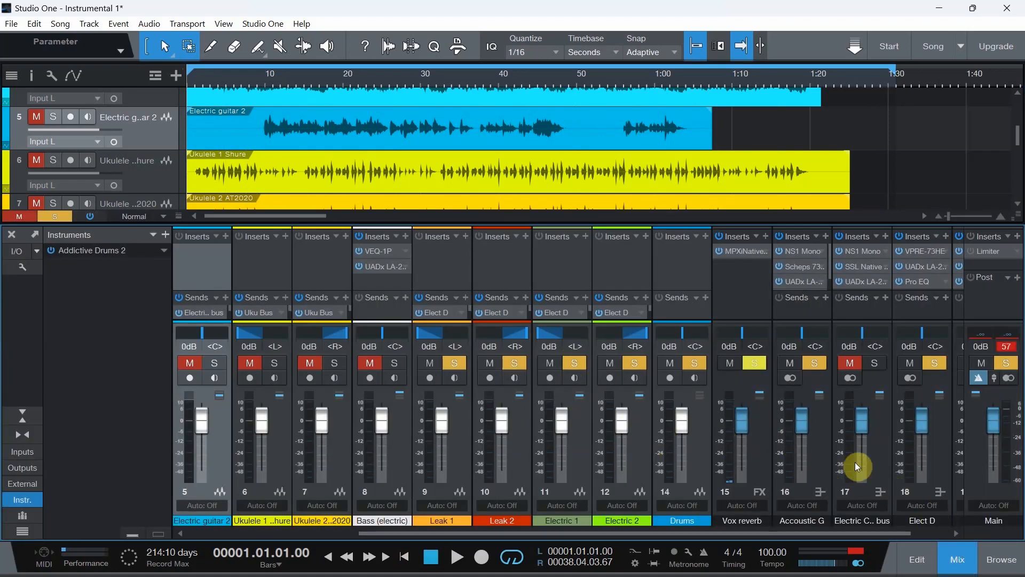
left_click(958, 559)
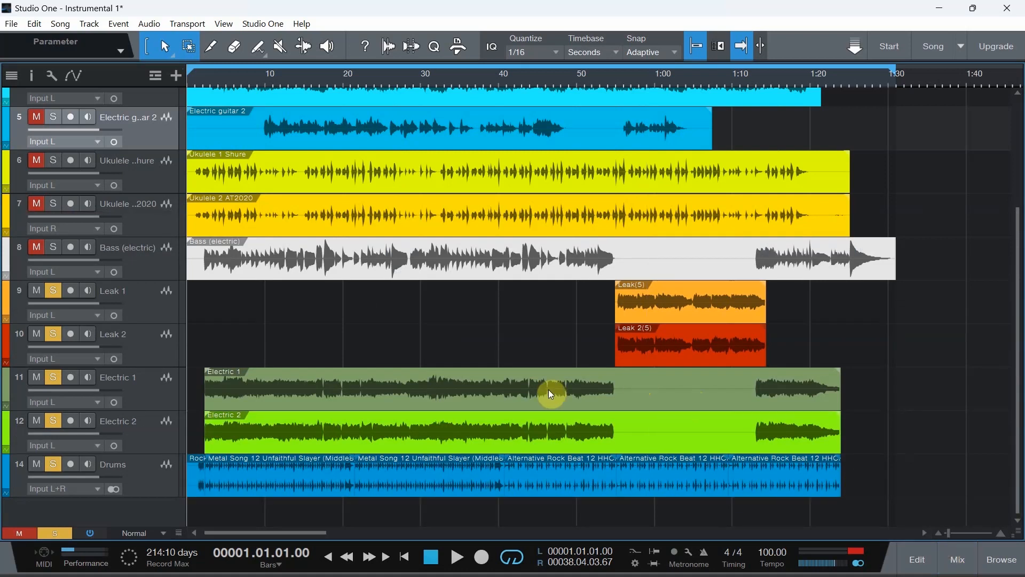
key("space")
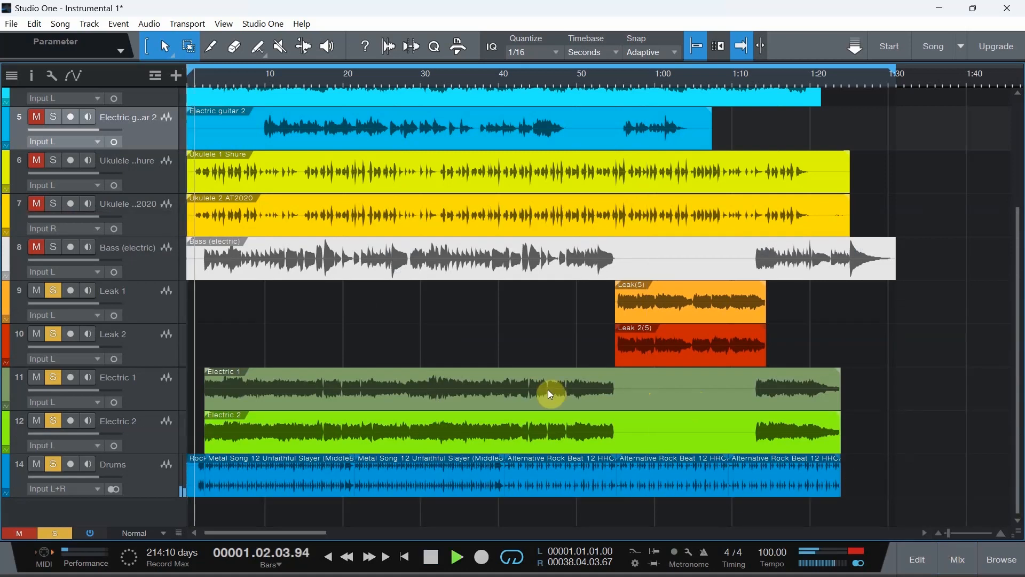
left_click(958, 559)
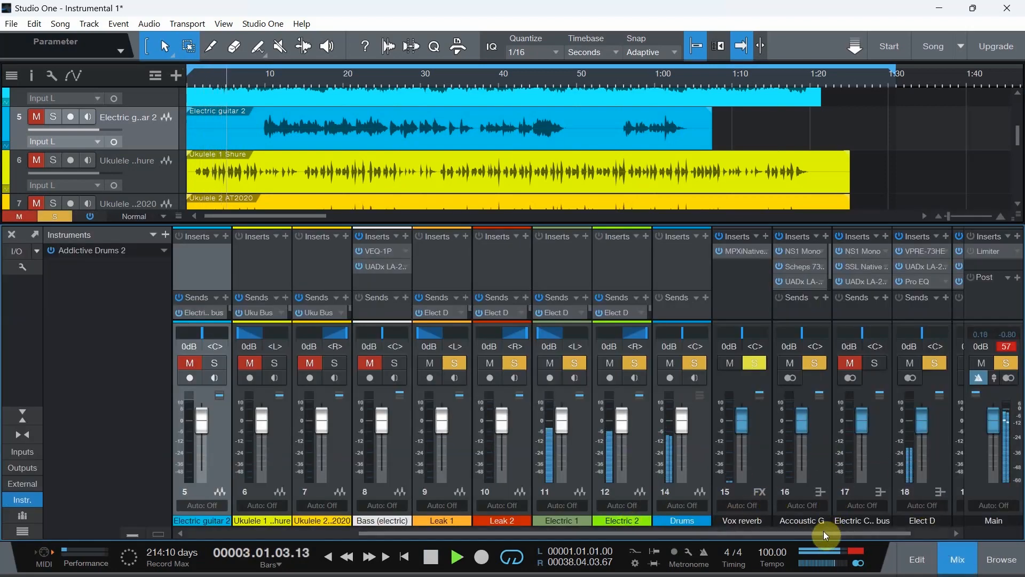
left_click_drag(822, 534, 843, 534)
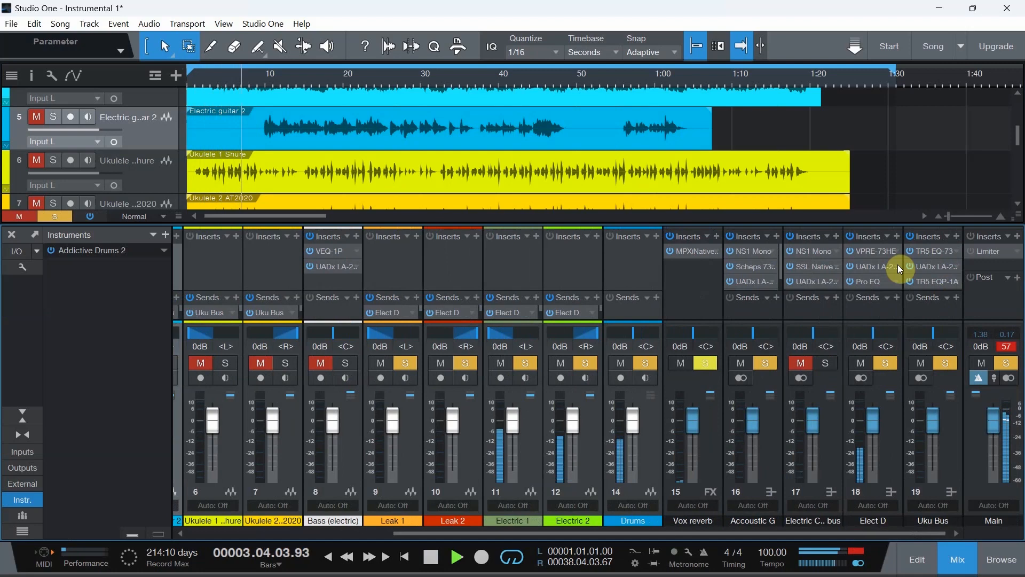
Step: Bring up Elect D's LA-2A, switch its power on and resume playback to hear it
left_click(898, 253)
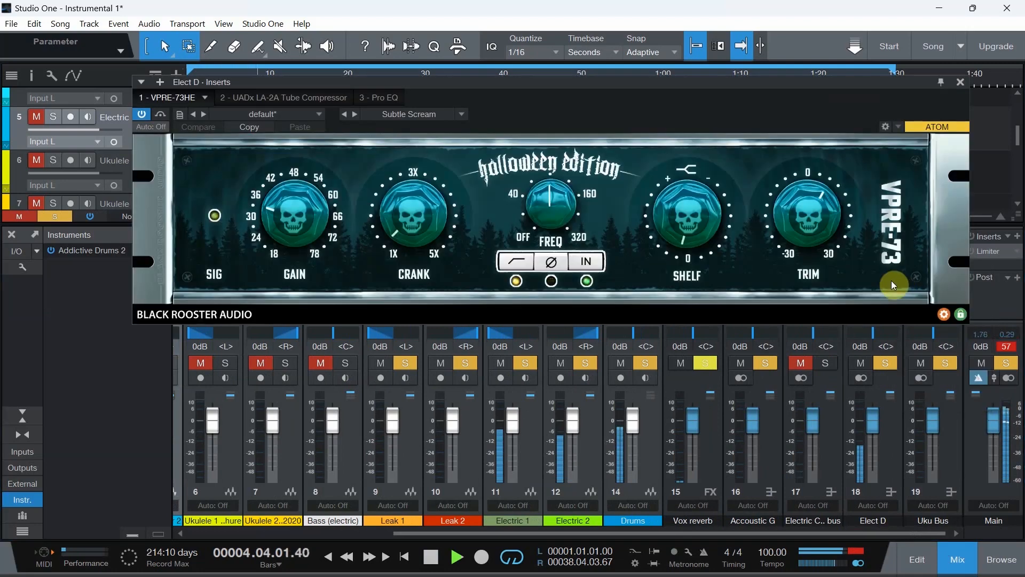
left_click(300, 98)
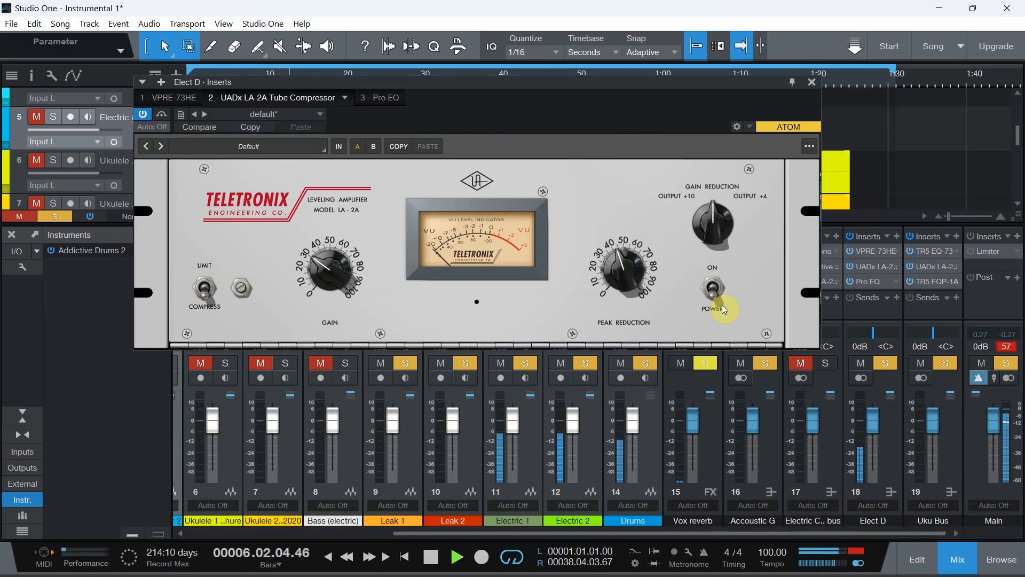
key("space")
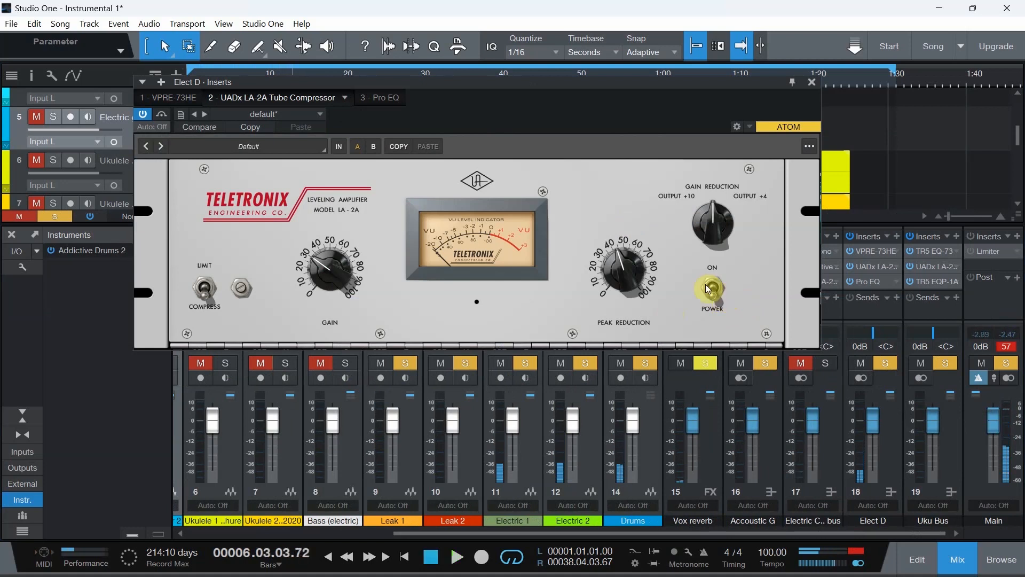
left_click(710, 286)
key("space")
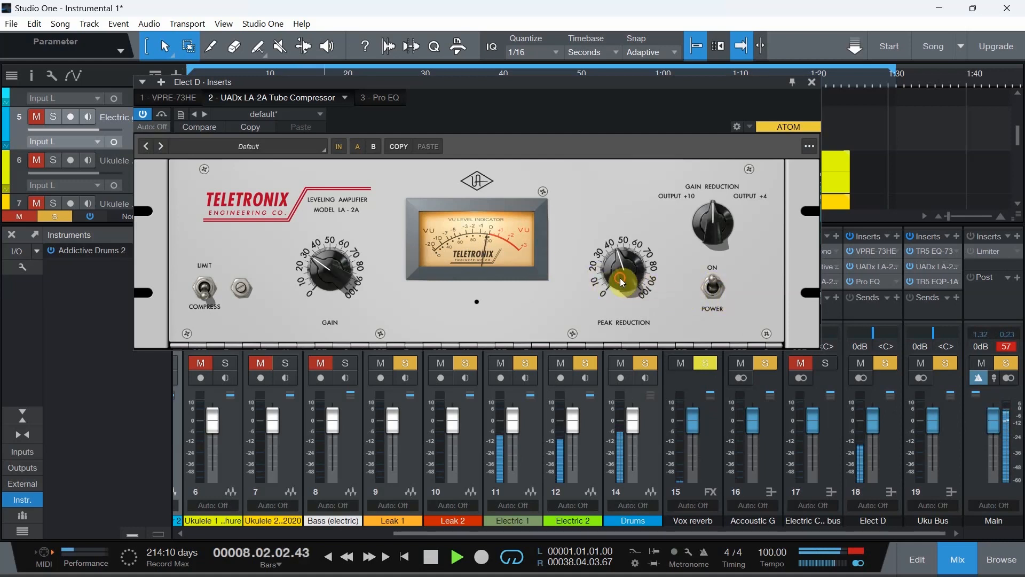
Step: Sweep peak reduction up to about 55 then down to about 35, stop playback and hide the mixer
left_click_drag(620, 278, 620, 262)
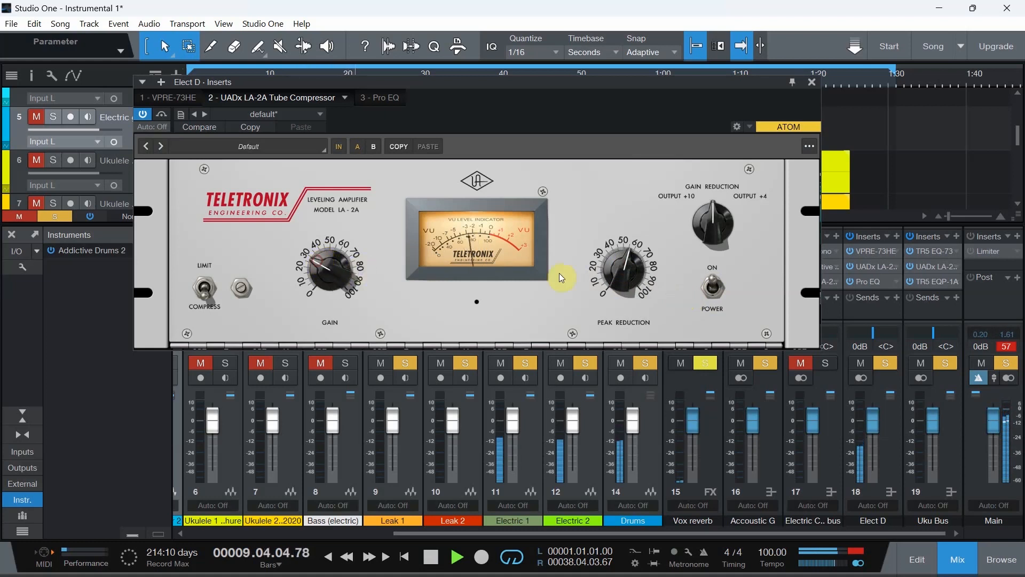
left_click_drag(621, 263, 611, 276)
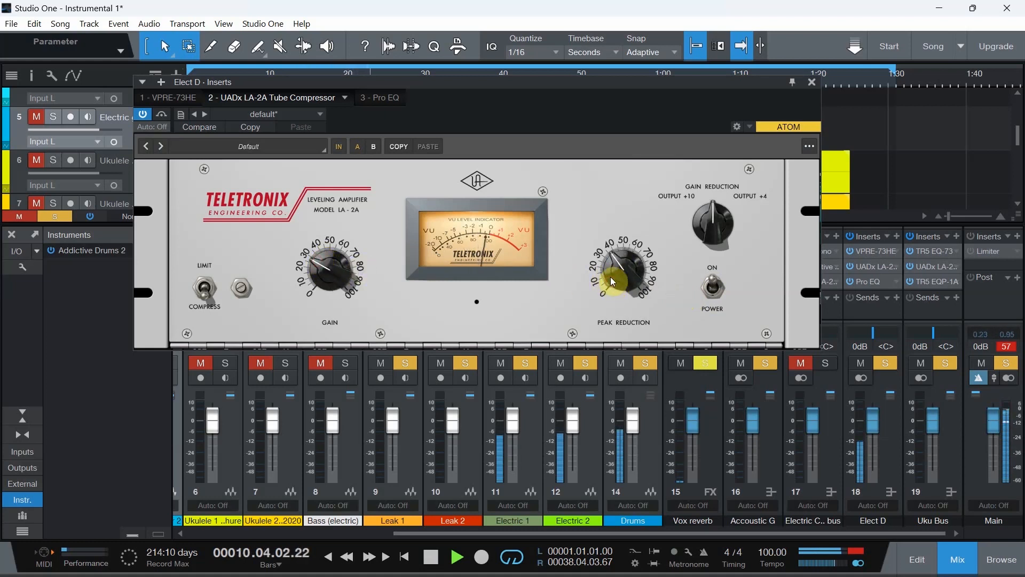
key("space")
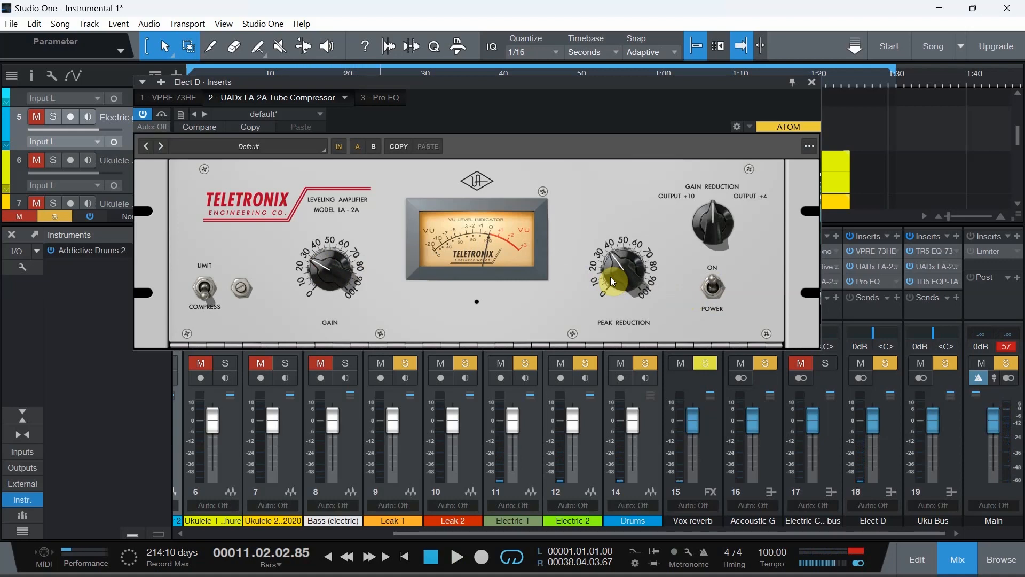
left_click(955, 558)
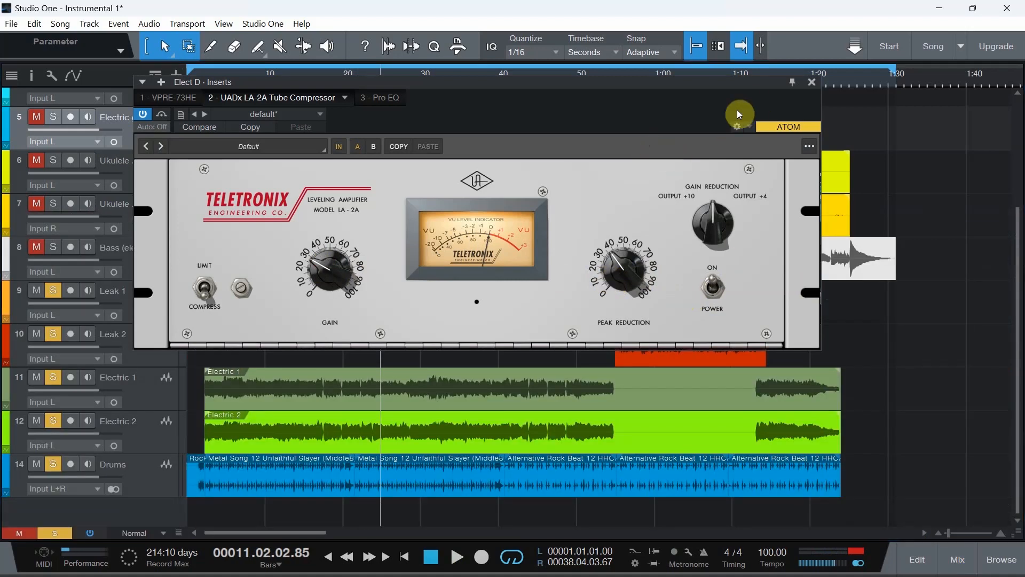
Step: Reposition the LA-2A window over the arrangement so the tracks stay visible
left_click_drag(639, 82, 813, 38)
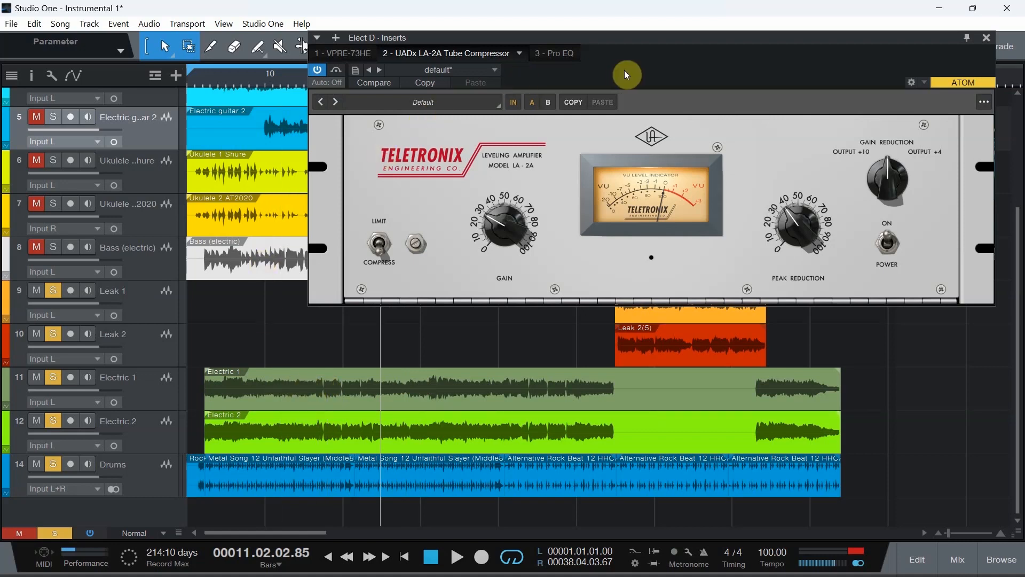
left_click_drag(665, 49, 632, 150)
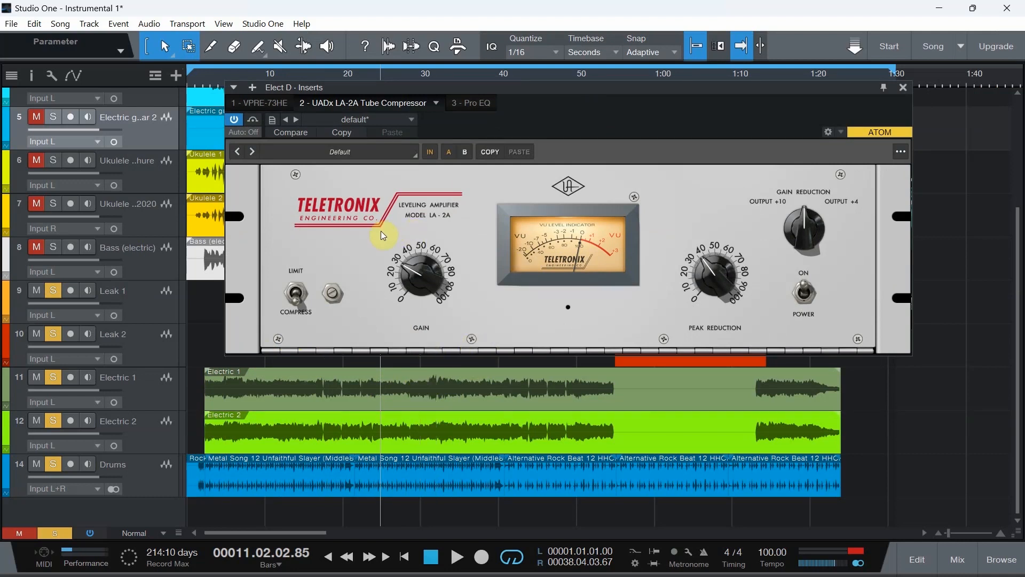
mouse_move(595, 91)
left_mouse_down()
mouse_move(545, 257)
mouse_move(575, 149)
mouse_move(571, 93)
left_mouse_up()
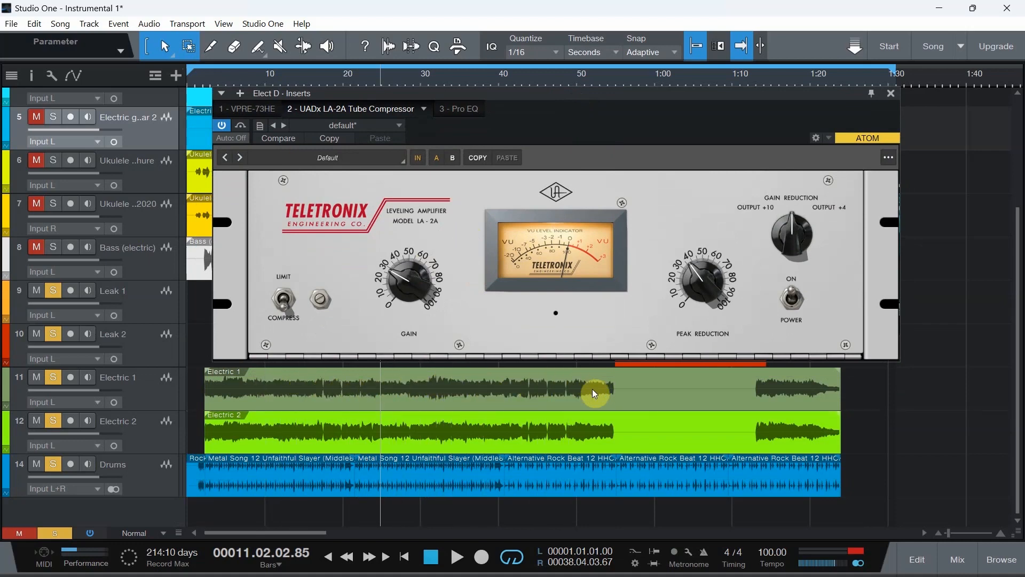
scroll(605, 405, "up", 1)
scroll(605, 405, "down", 1)
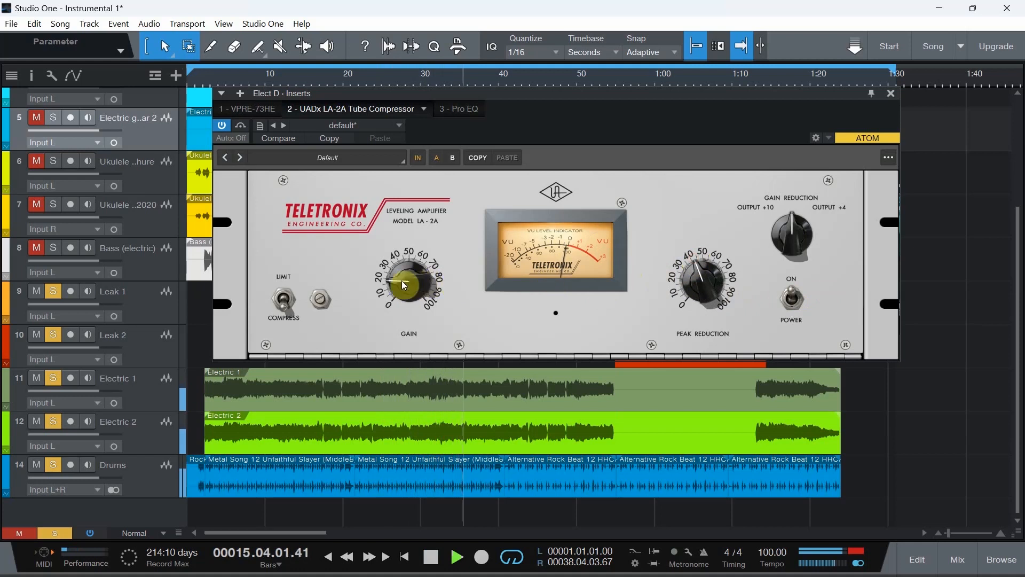
left_click_drag(402, 280, 401, 278)
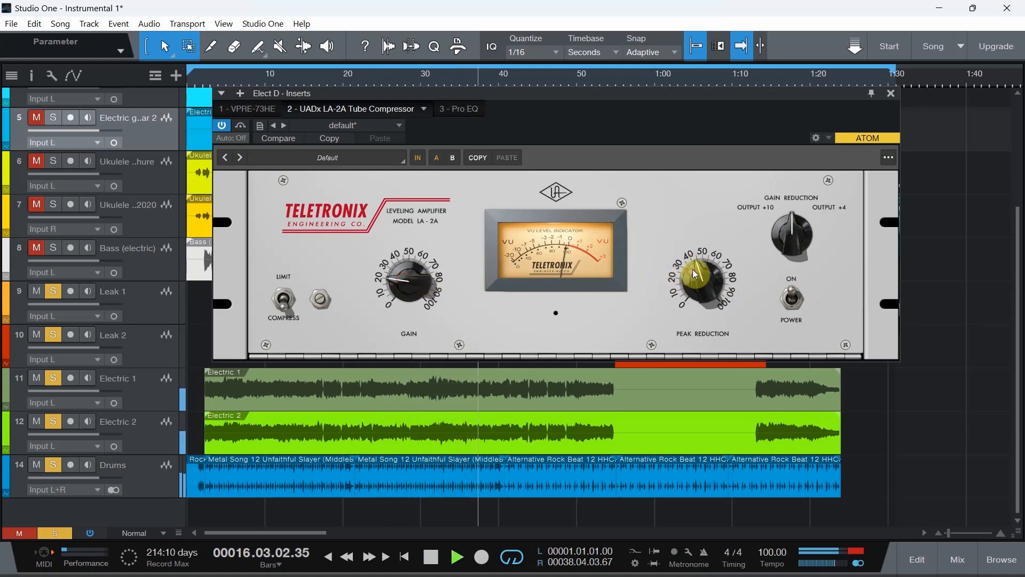
left_click(790, 305)
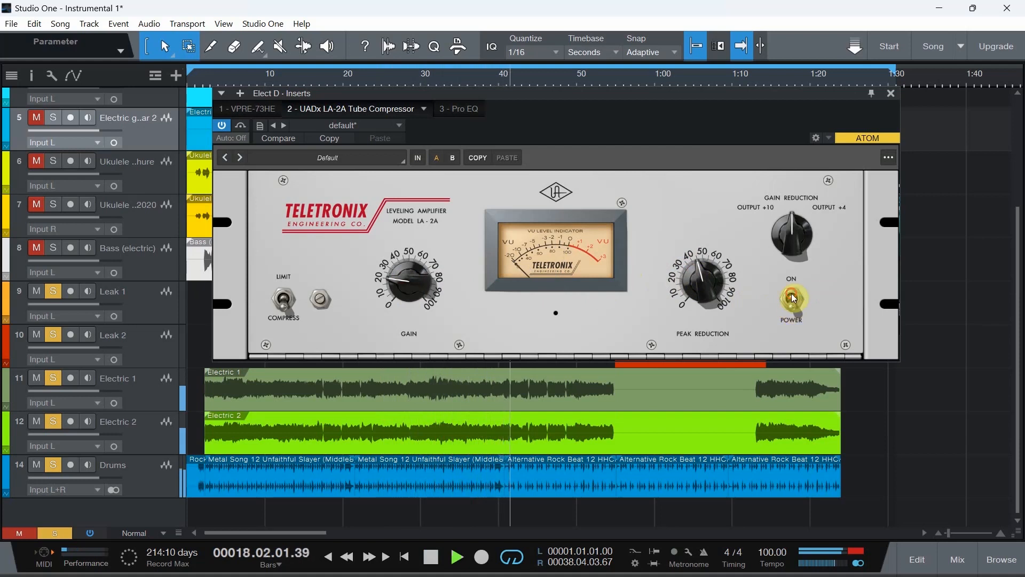
left_click(792, 301)
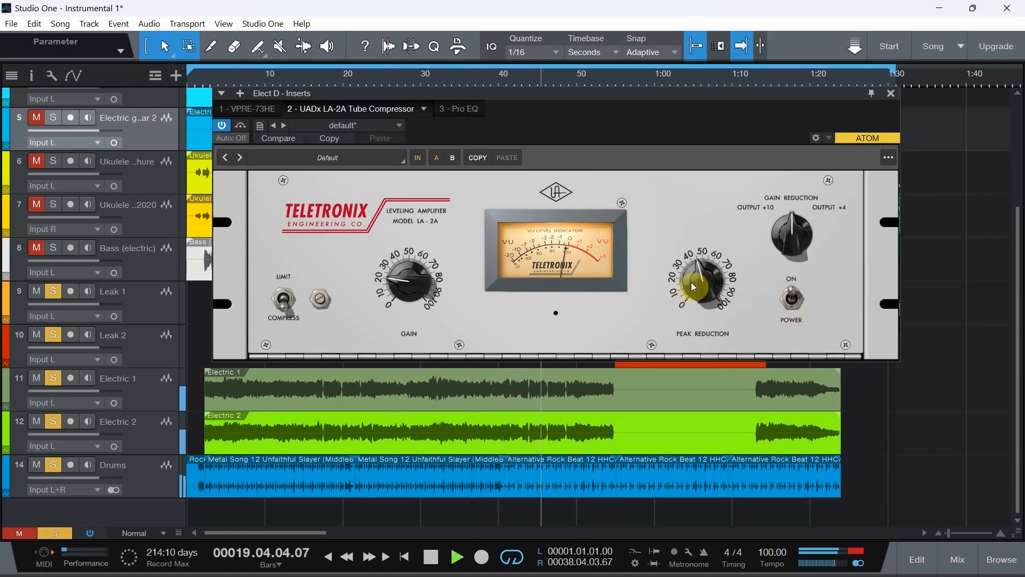
left_click_drag(792, 214, 808, 192)
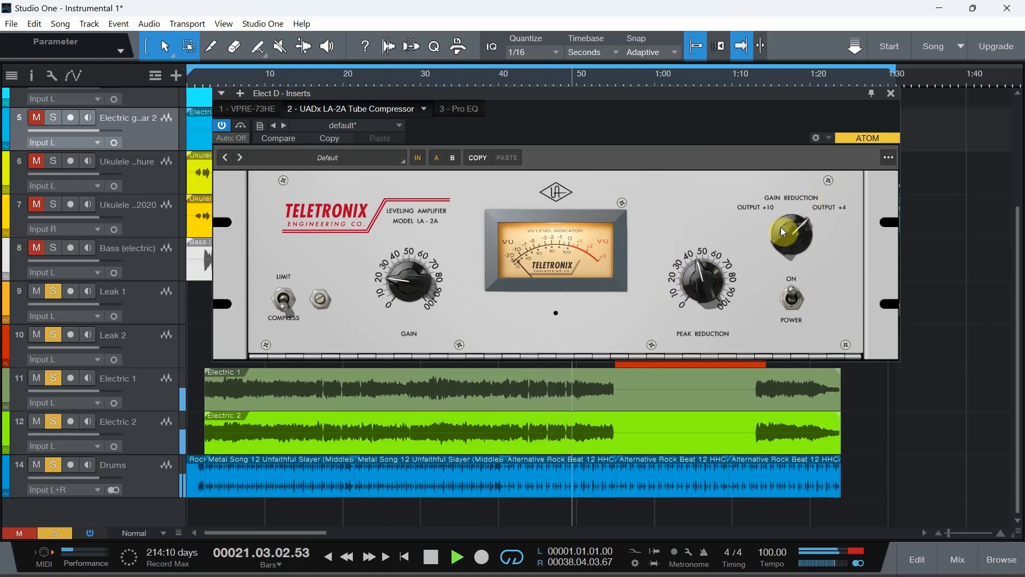
left_click_drag(781, 228, 777, 272)
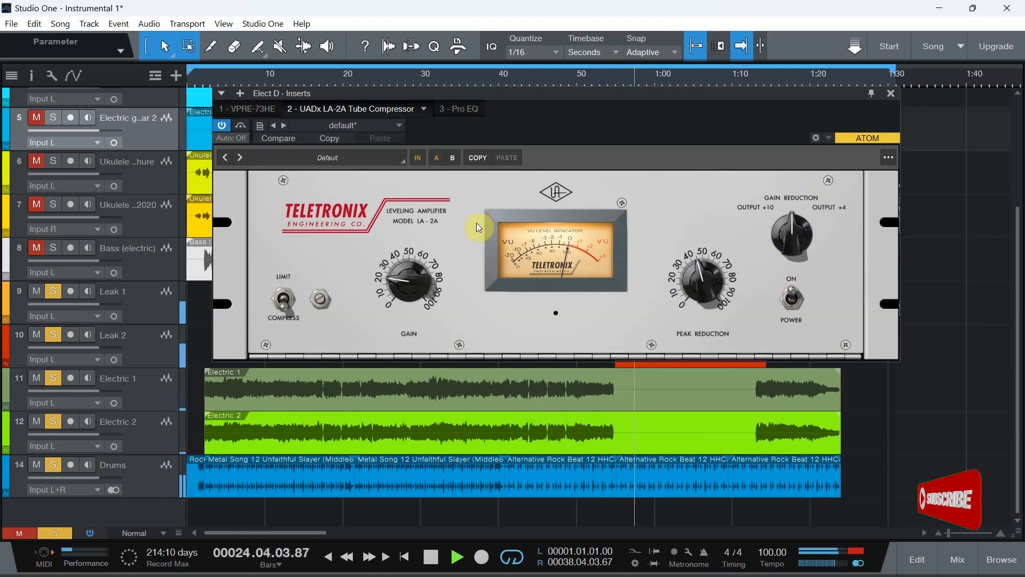
mouse_move(599, 97)
left_mouse_down()
mouse_move(509, 162)
mouse_move(700, 32)
mouse_move(656, 16)
mouse_move(589, 16)
left_mouse_up()
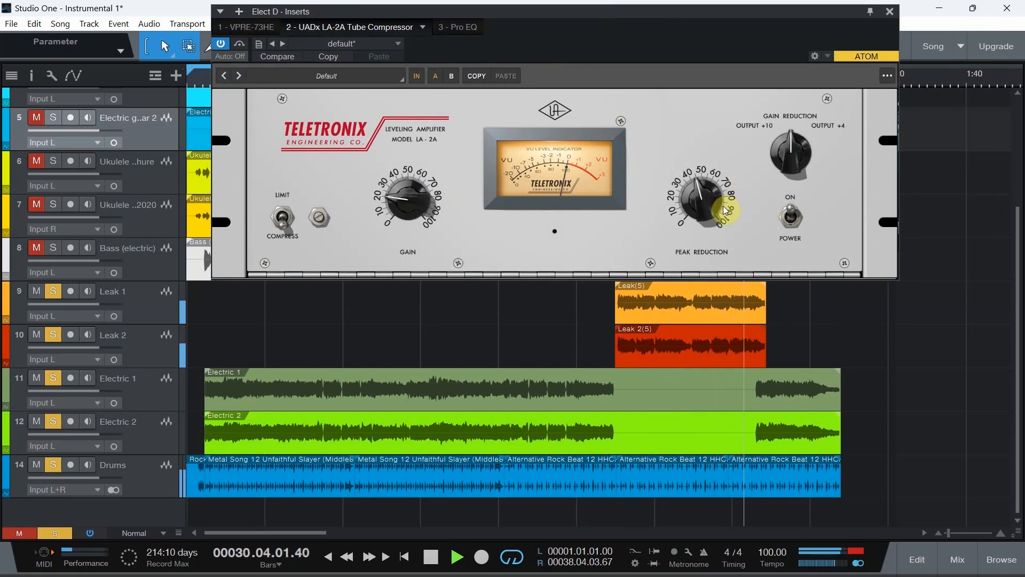
Step: Switch the LA-2A to limit mode, move its window clear of the Leak events and mute the Drums track
left_click(280, 216)
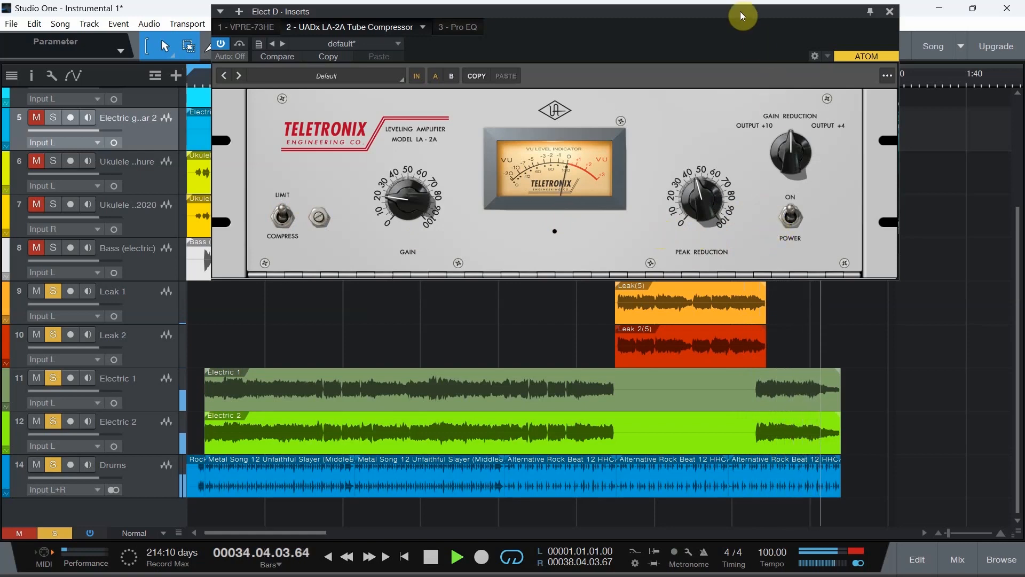
mouse_move(740, 11)
left_mouse_down()
mouse_move(739, 77)
mouse_move(691, 95)
left_mouse_up()
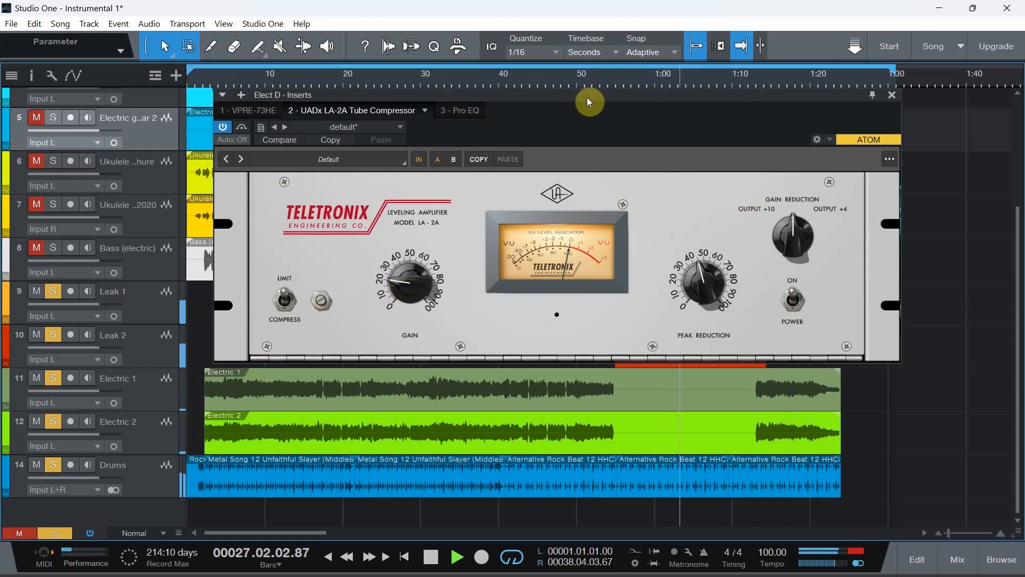
left_click_drag(587, 96, 589, 25)
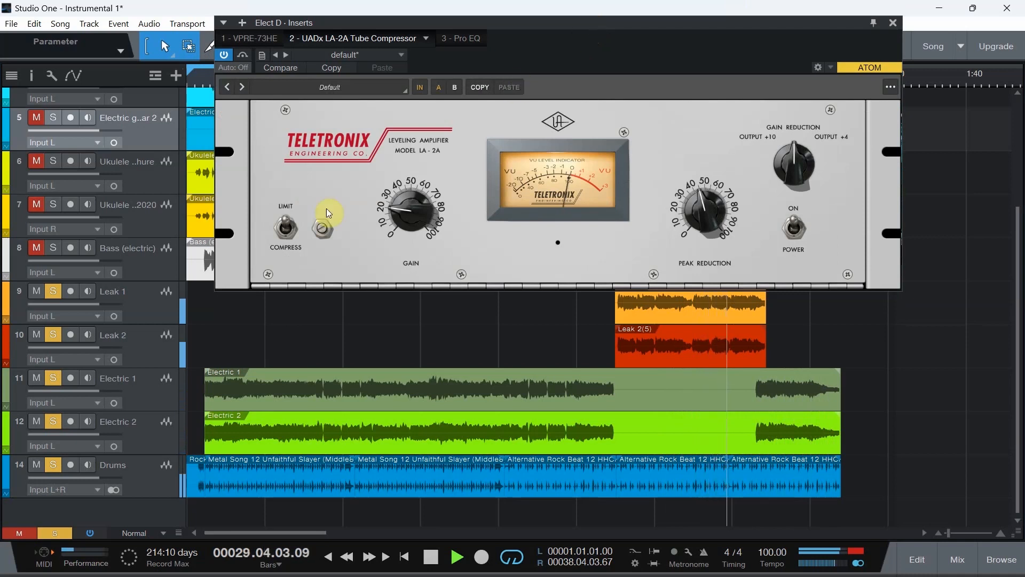
left_click(37, 471)
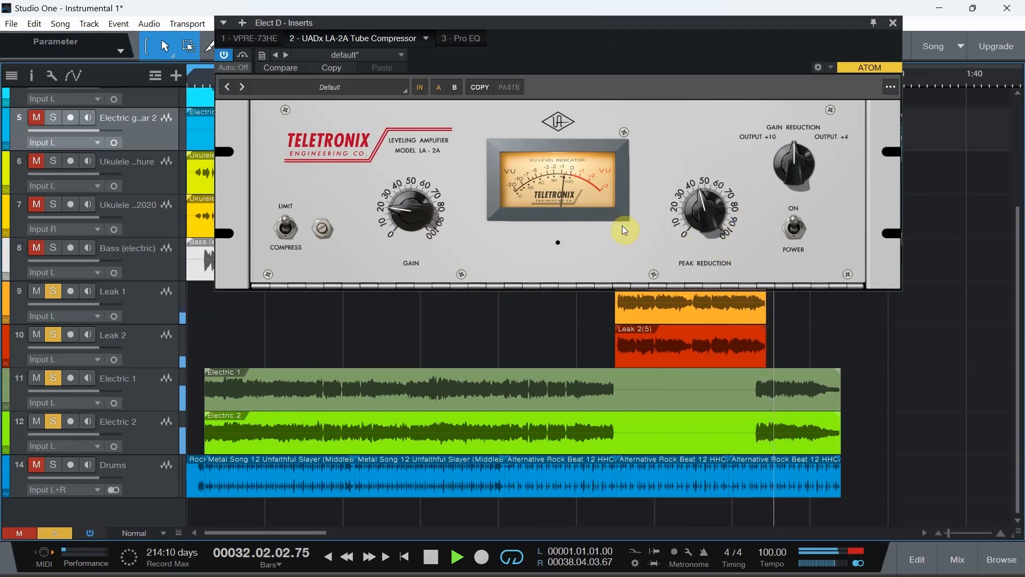
Step: Increase peak reduction, stop playback and jump back to an earlier point
mouse_move(713, 215)
left_mouse_down()
mouse_move(706, 175)
mouse_move(701, 184)
left_mouse_up()
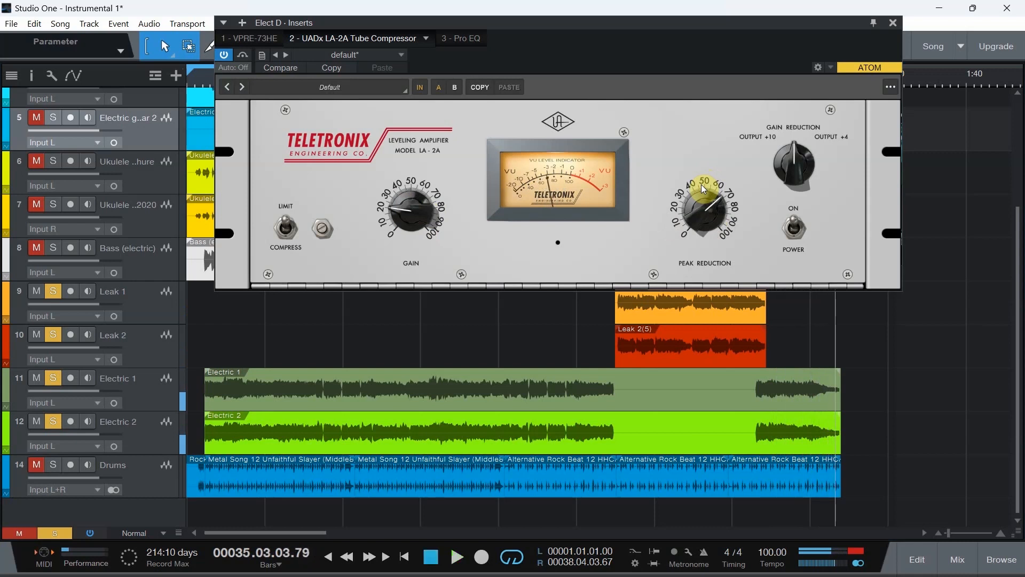
key("space")
key("space")
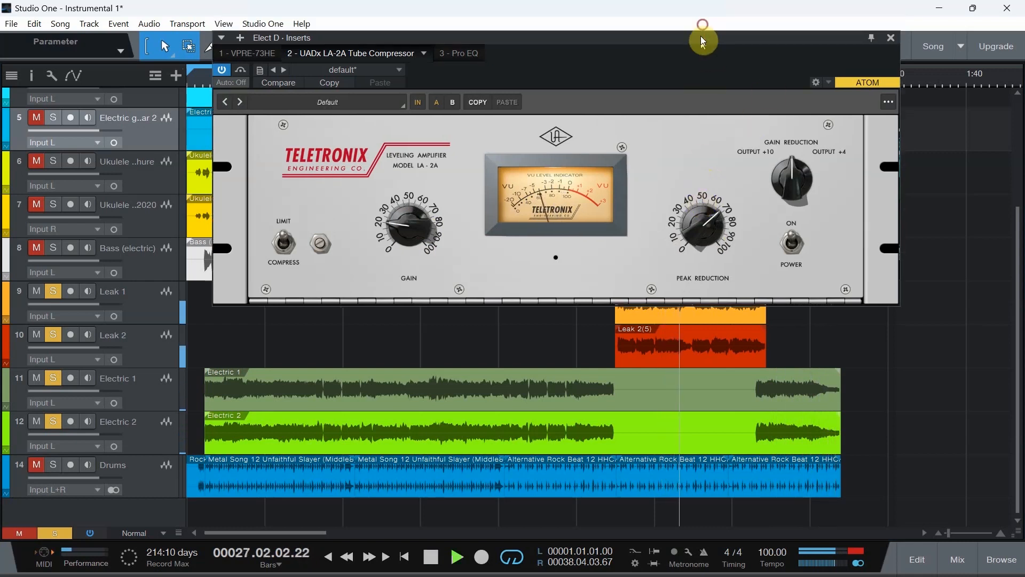
mouse_move(703, 25)
left_mouse_down()
mouse_move(711, 118)
mouse_move(722, 48)
left_mouse_up()
Step: Raise the LA-2A gain, switch to compress mode, set peak reduction near 50 and compare power off/on
left_click(597, 80)
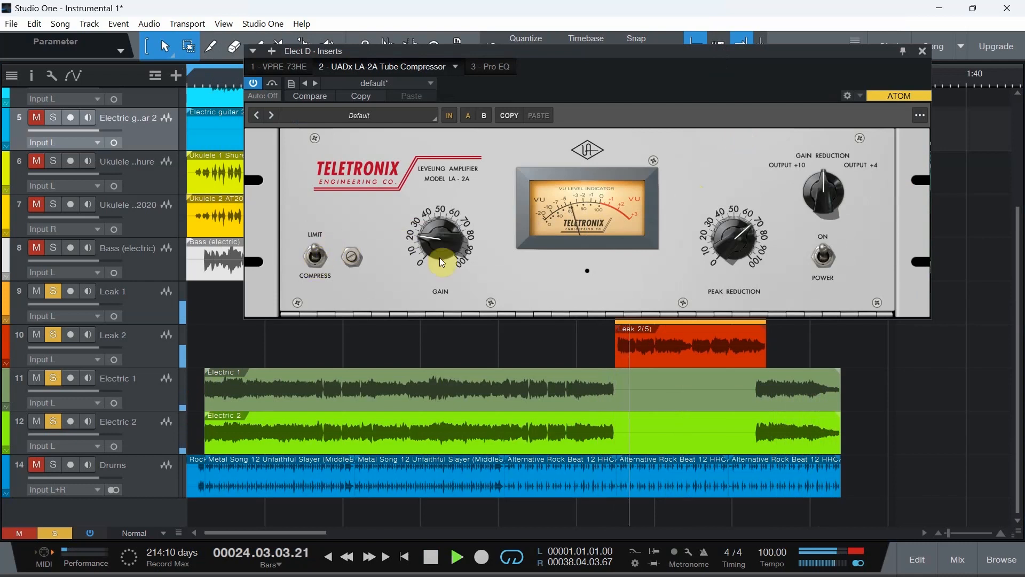
left_click_drag(432, 241, 436, 217)
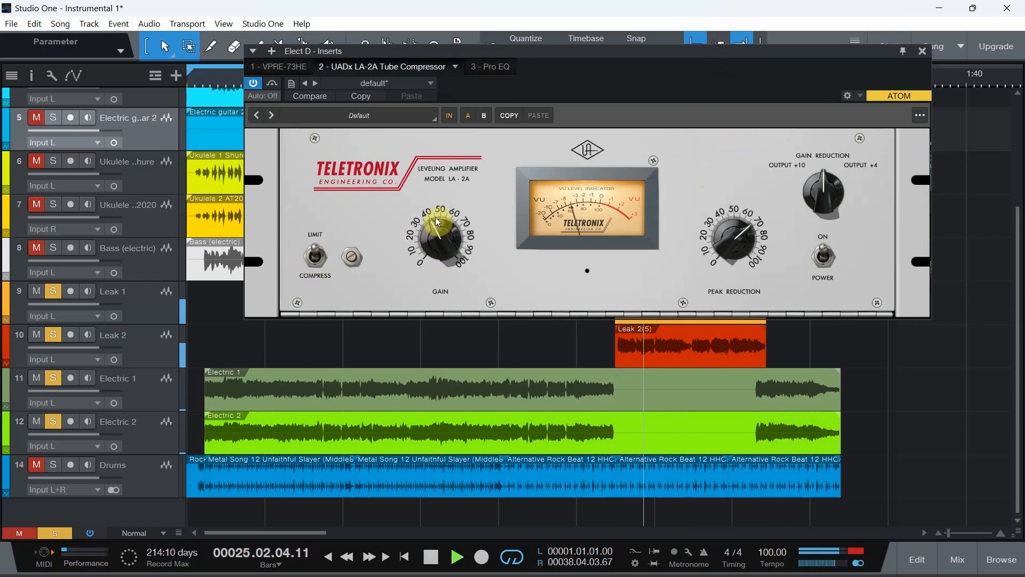
left_click(315, 257)
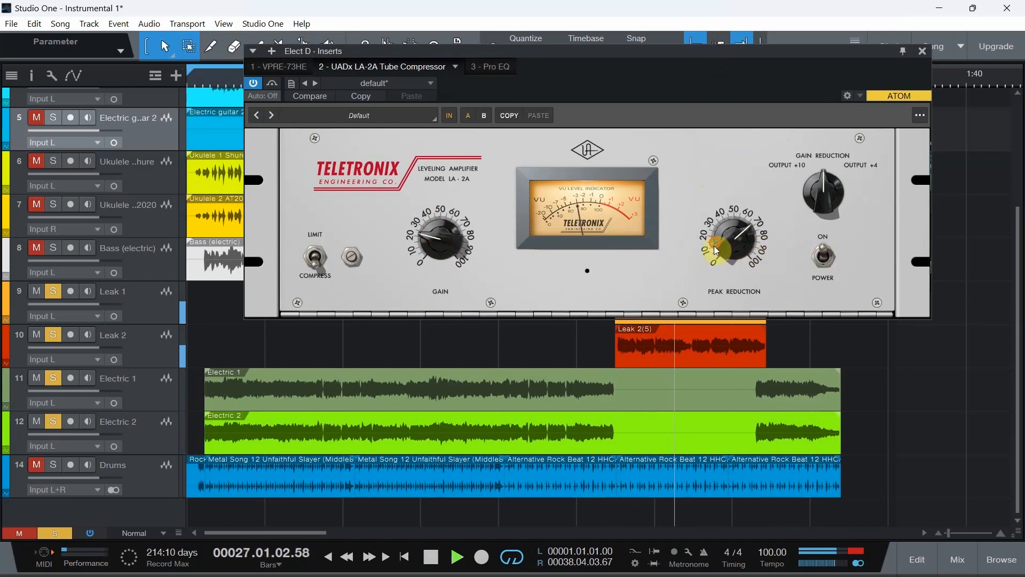
left_click_drag(714, 246, 729, 277)
left_click(823, 258)
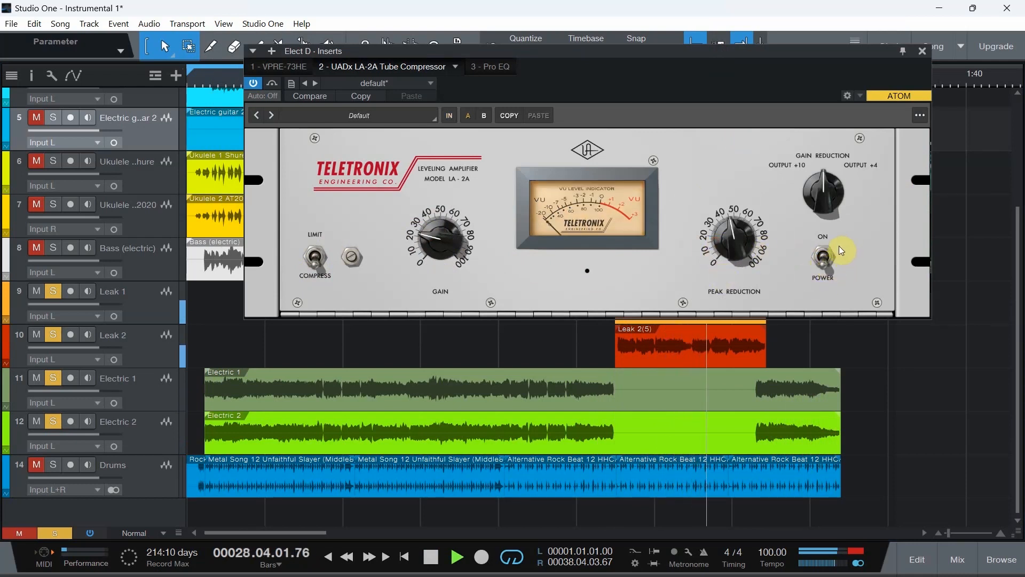
left_click(826, 255)
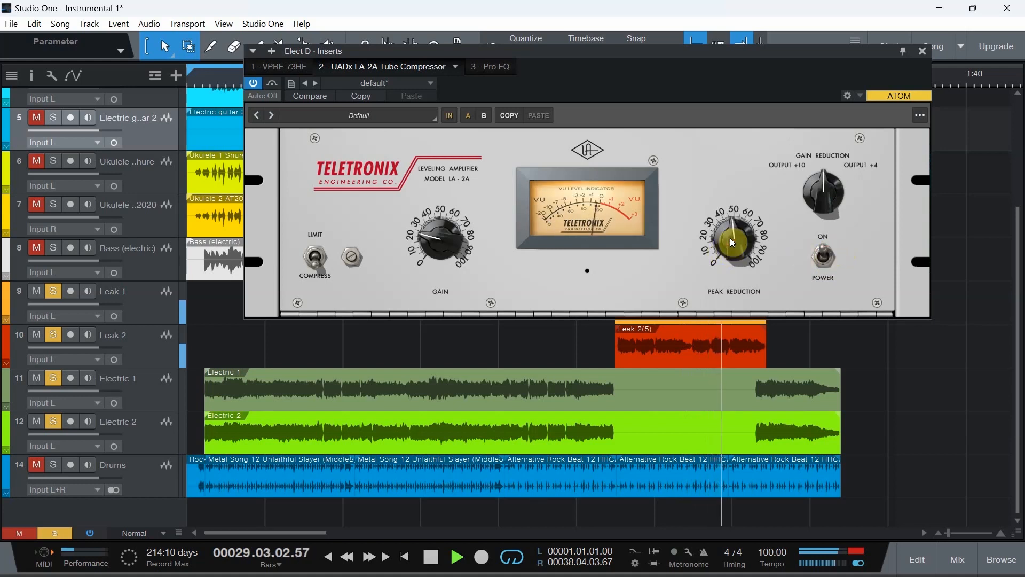
Step: Fine-tune peak reduction to about 60 with another off/on comparison, stop and return to the song start
left_click_drag(731, 230, 725, 236)
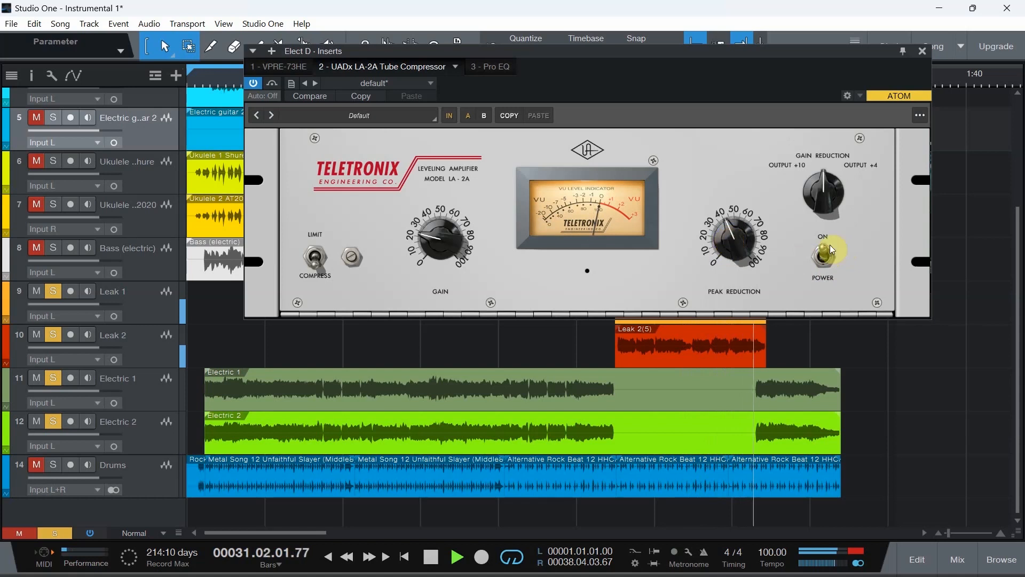
left_click(821, 264)
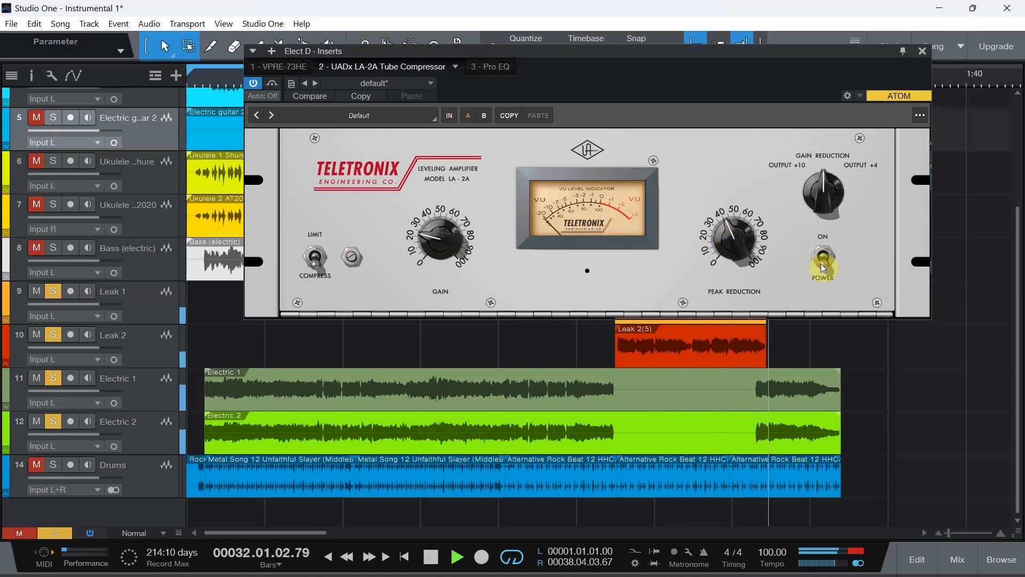
left_click(822, 258)
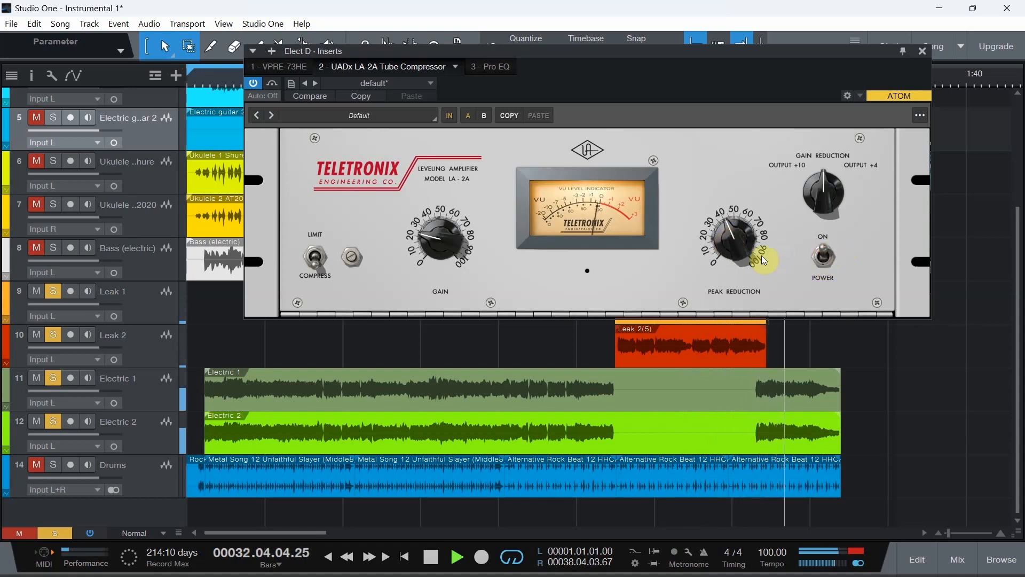
left_click_drag(727, 233, 735, 225)
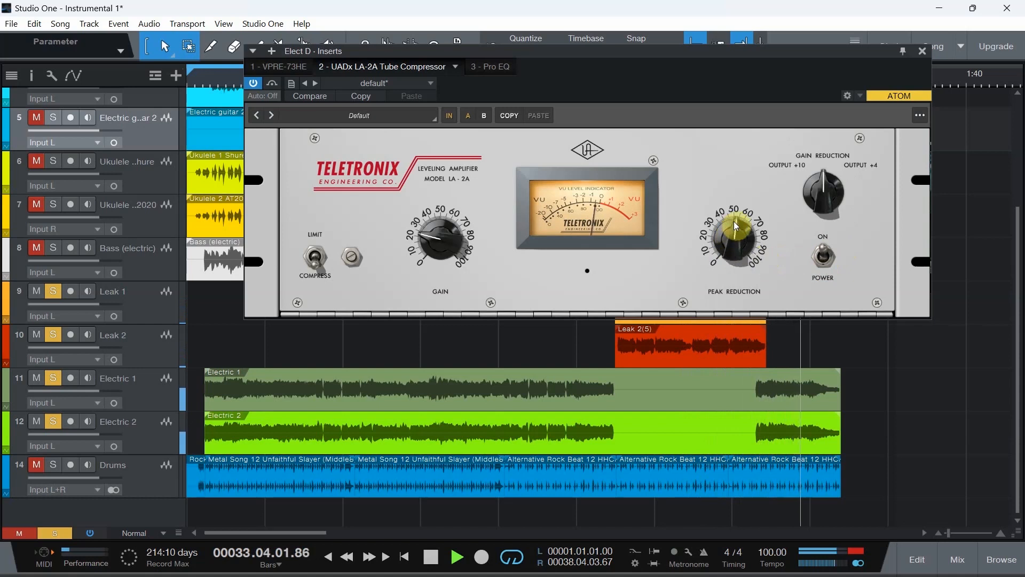
left_click_drag(735, 224, 749, 228)
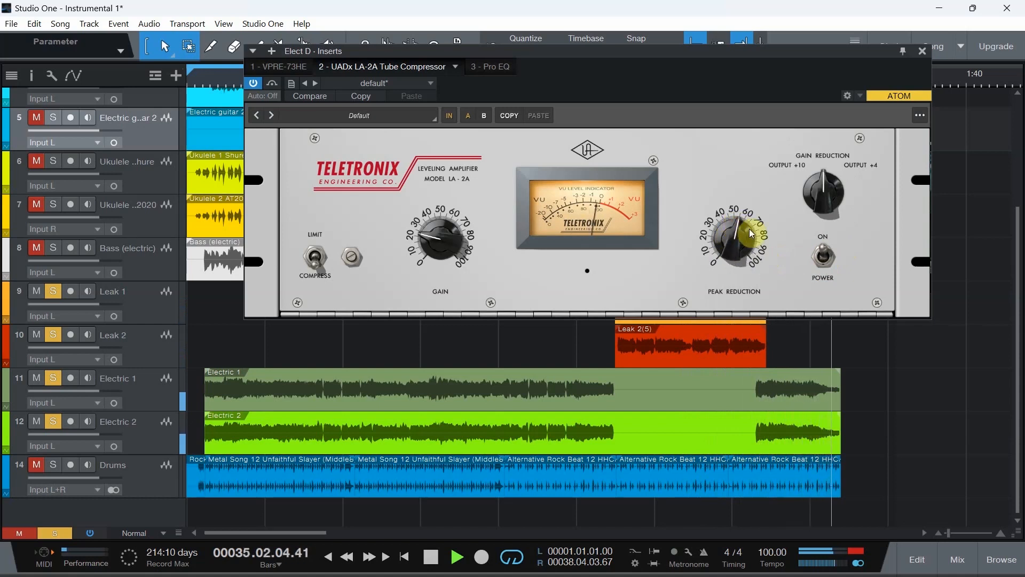
key("space")
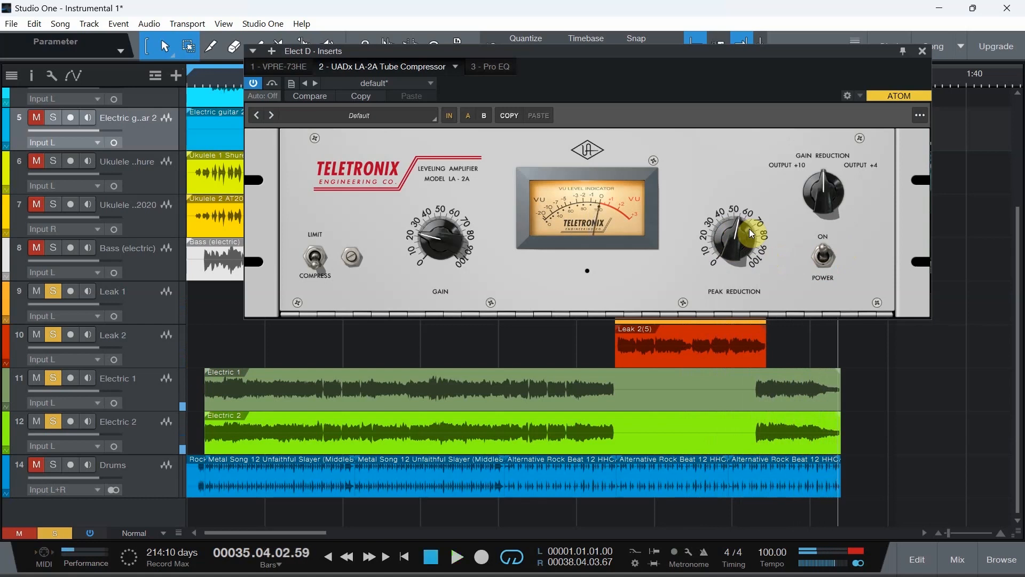
key("Home")
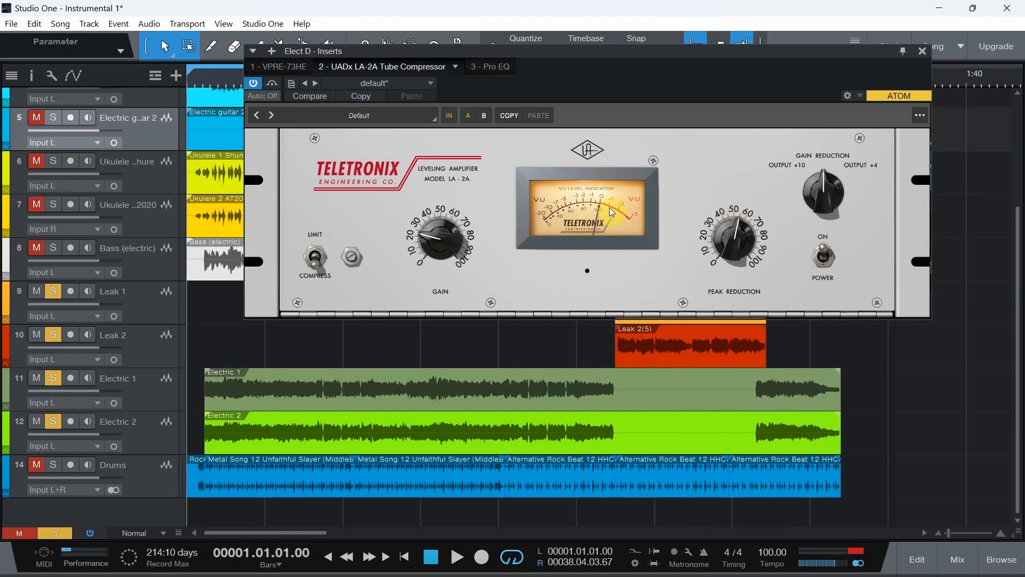
Step: Close the LA-2A window, solo the Drums track and bring up the mixer
left_click(924, 51)
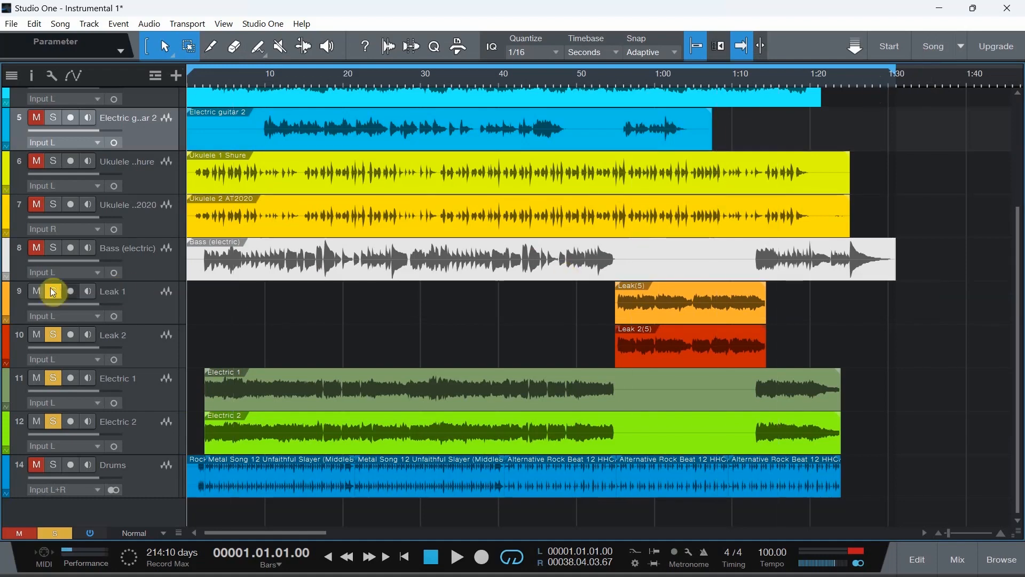
left_click(53, 464)
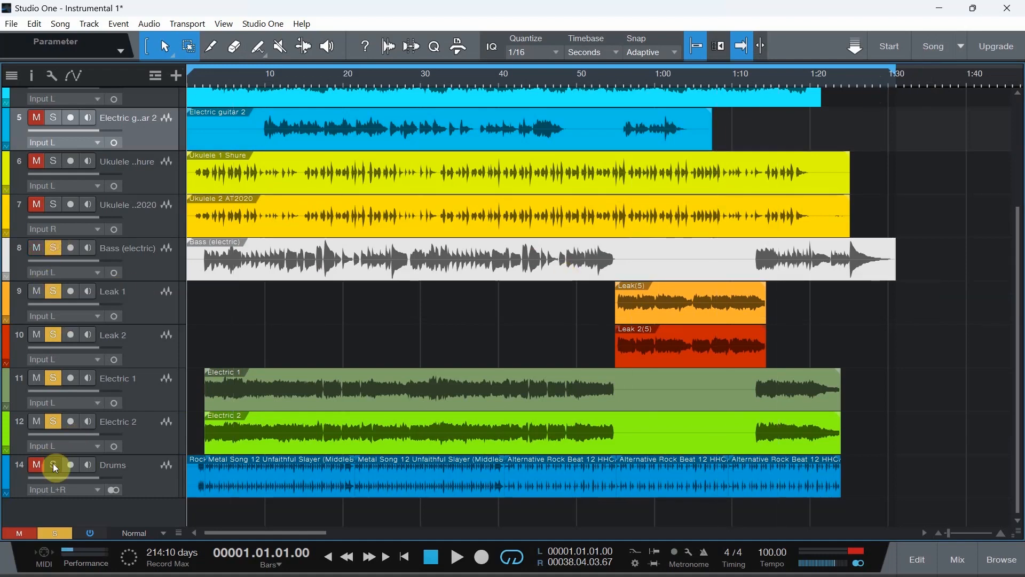
left_click(952, 545)
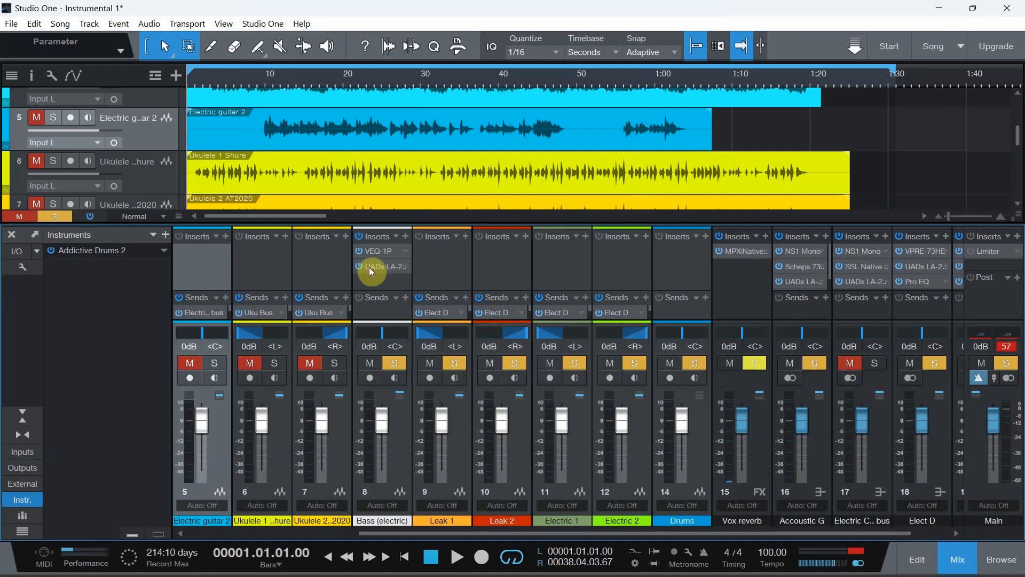
Step: Review the Bass track's VEQ-1P and LA-2A inserts, then close them and hide the mixer
left_click(406, 254)
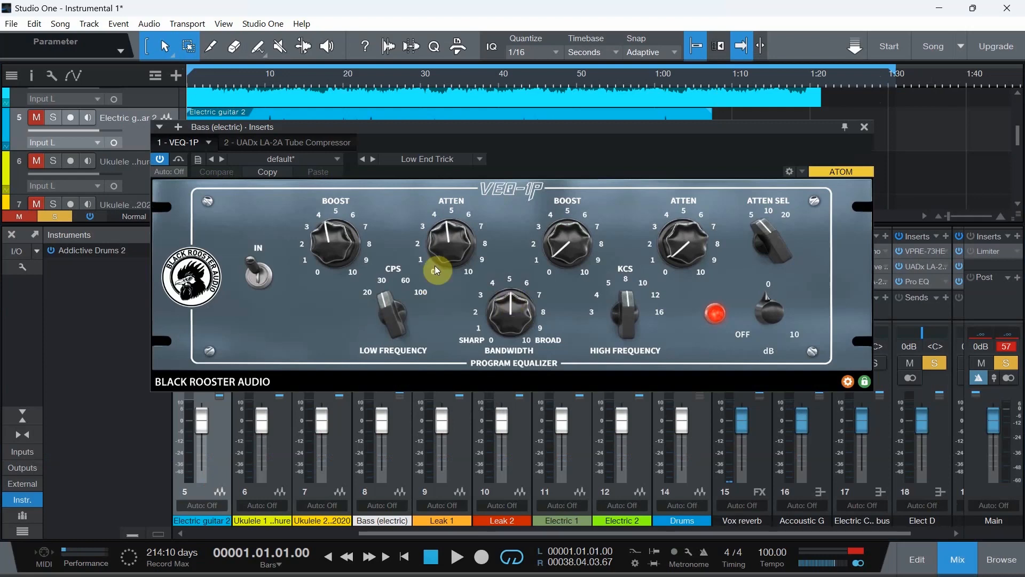
left_click(265, 143)
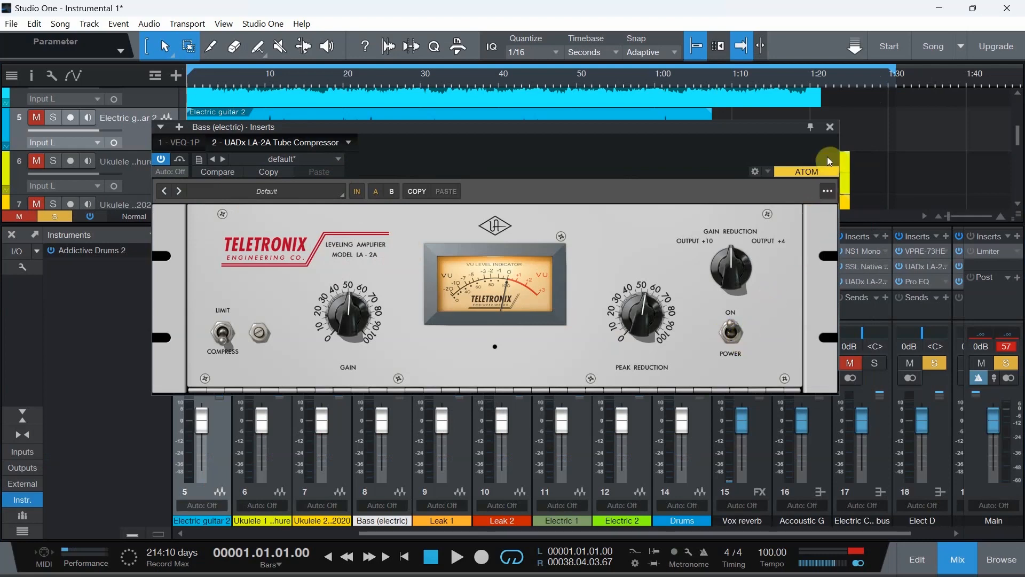
left_click(830, 128)
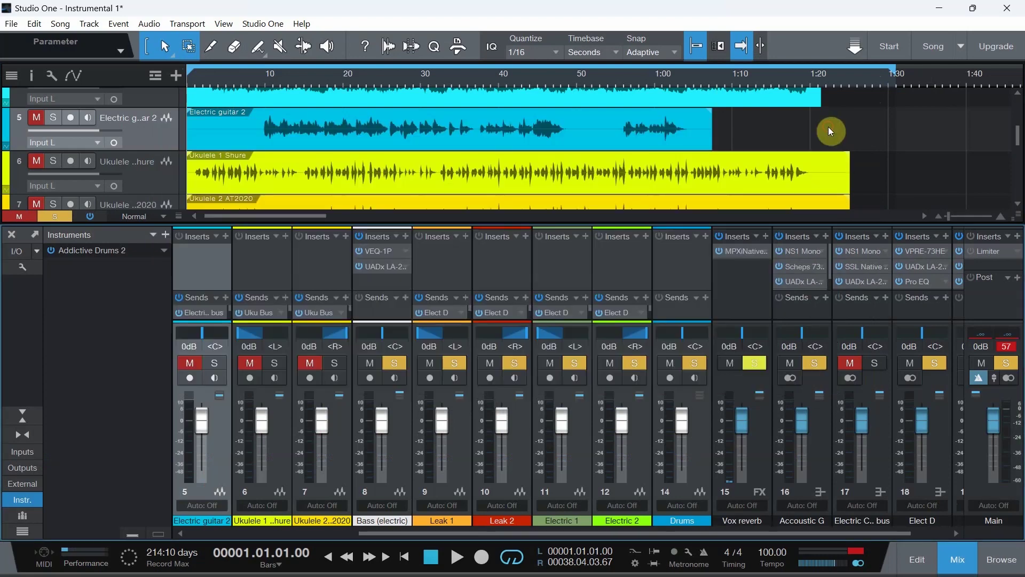
left_click(944, 543)
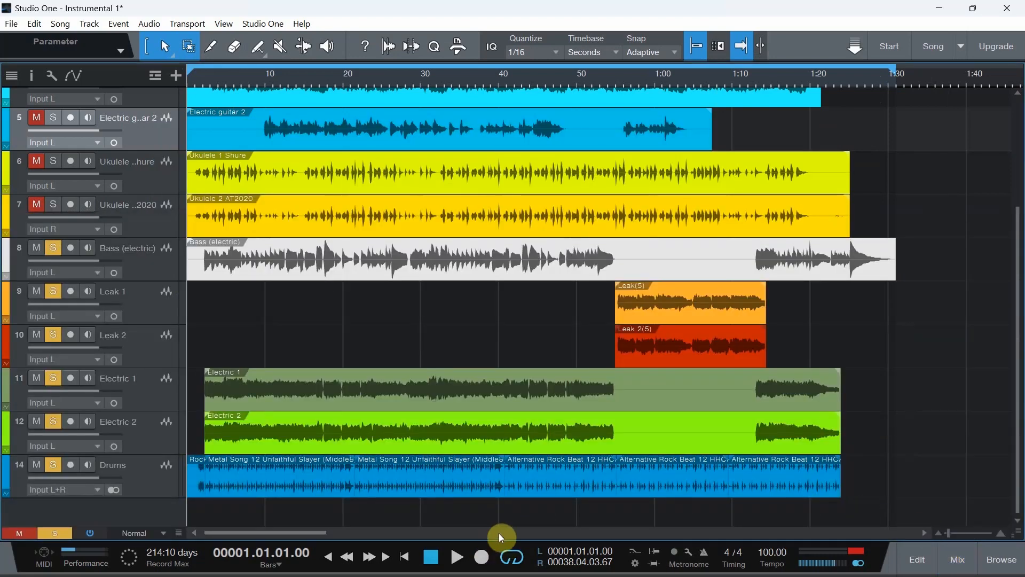